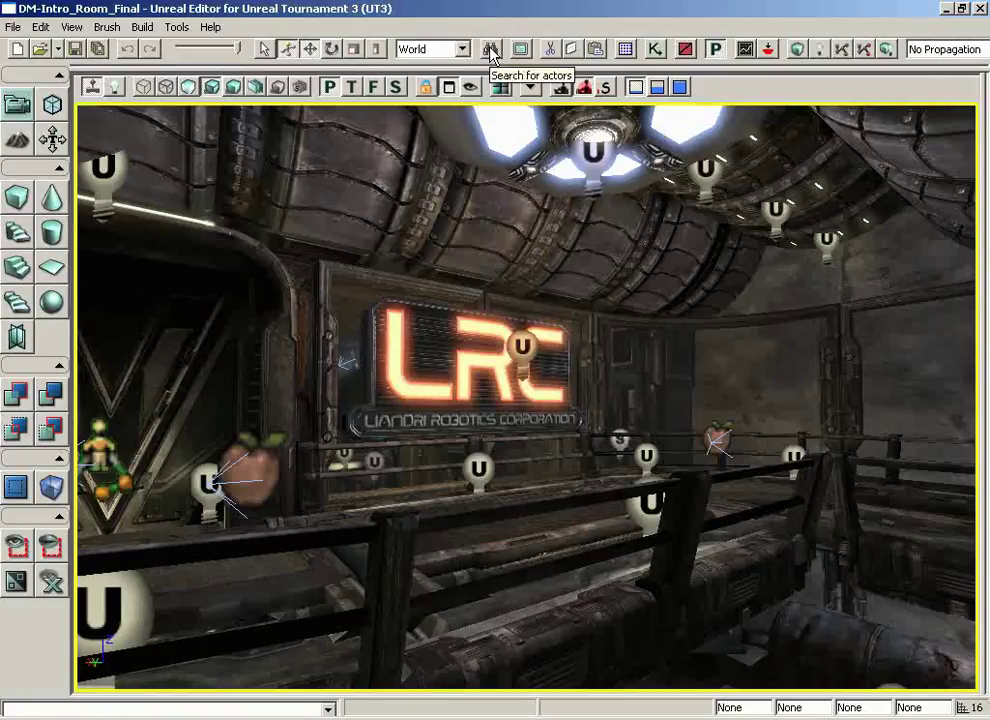
Open the Search For Actors window and move it higher over the viewport.
click(490, 50)
click(951, 214)
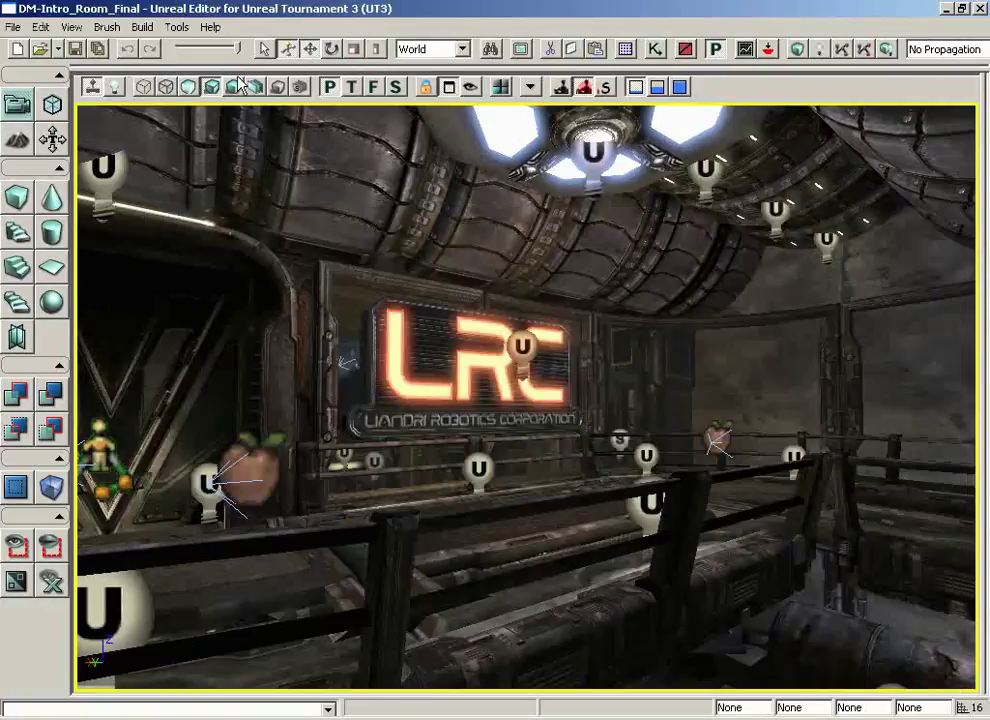
click(40, 27)
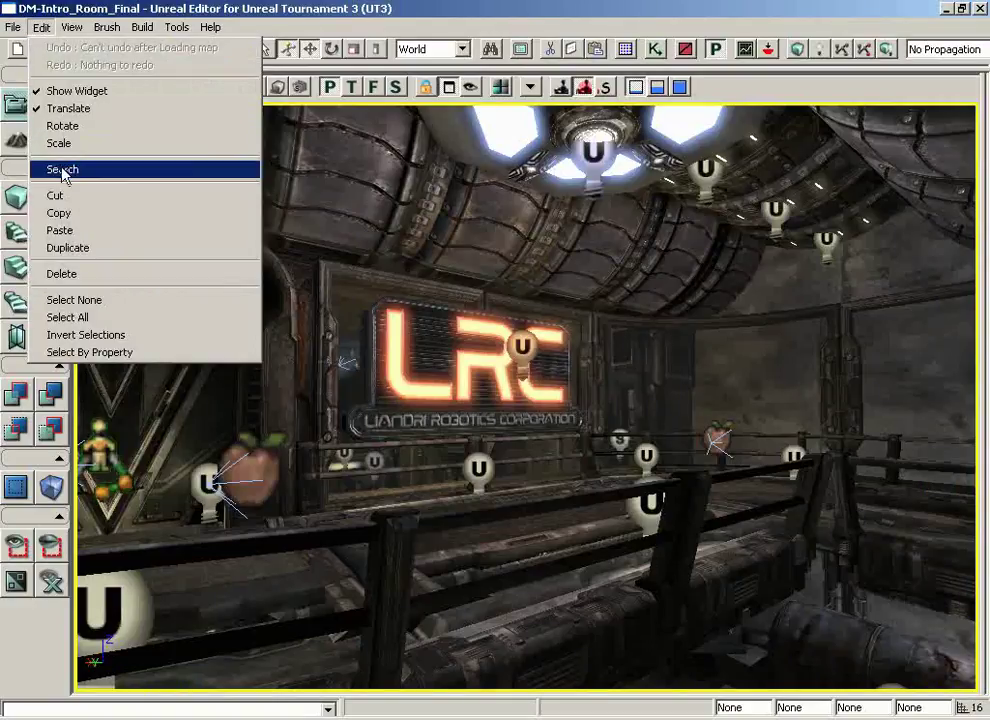
click(68, 171)
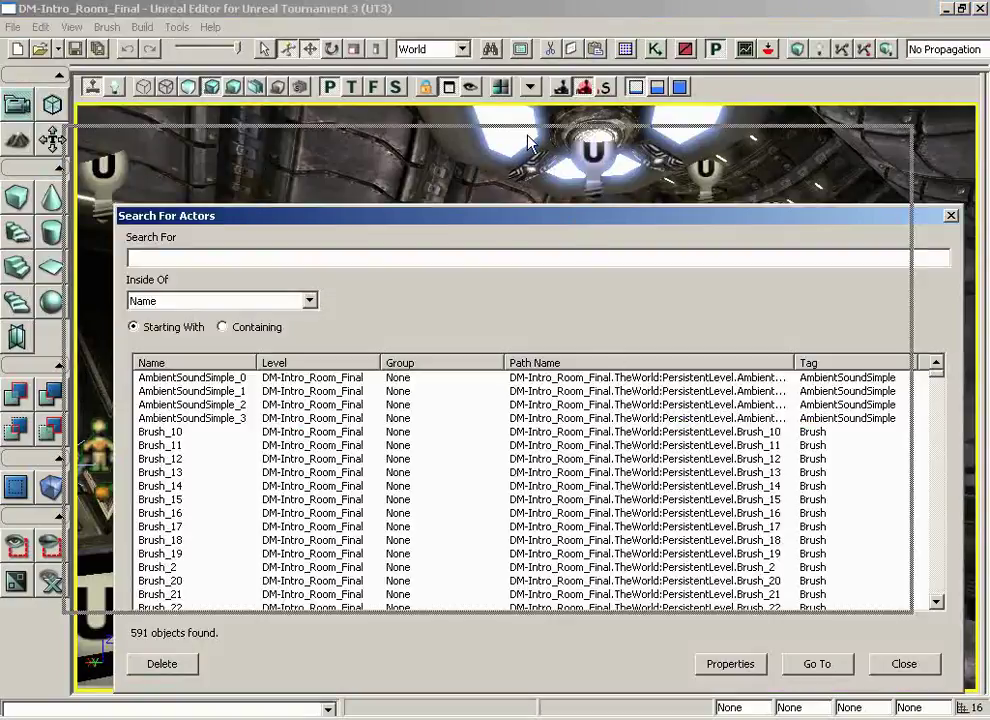
drag(528, 142, 520, 131)
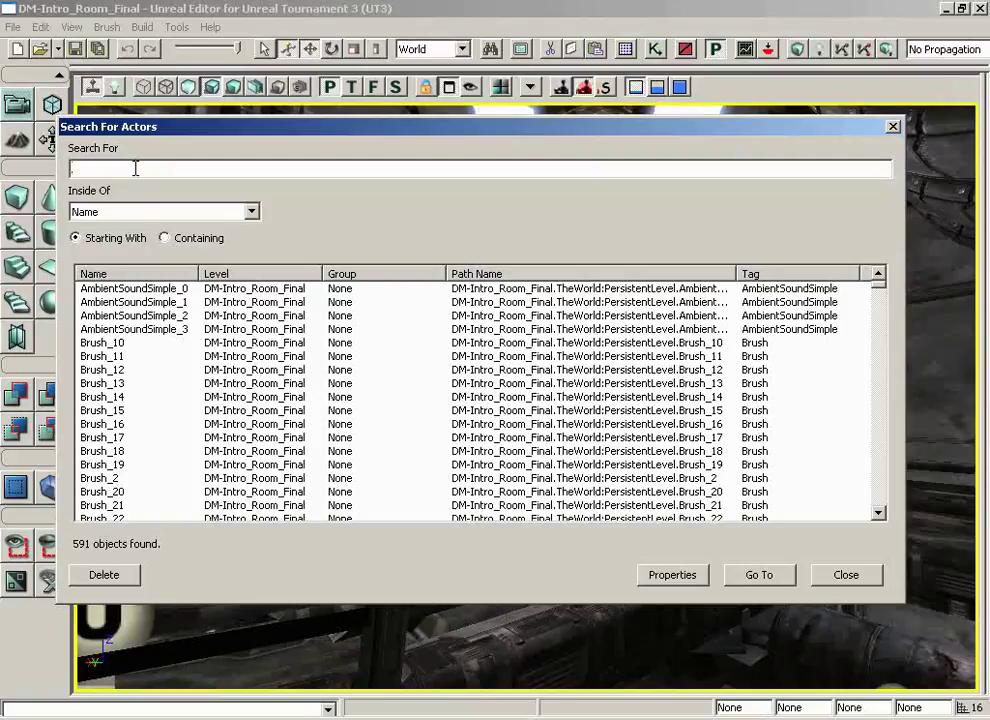
Search for actors whose name starts with "static" and select StaticMeshActor_237, keeping Name as the searched property.
text(static)
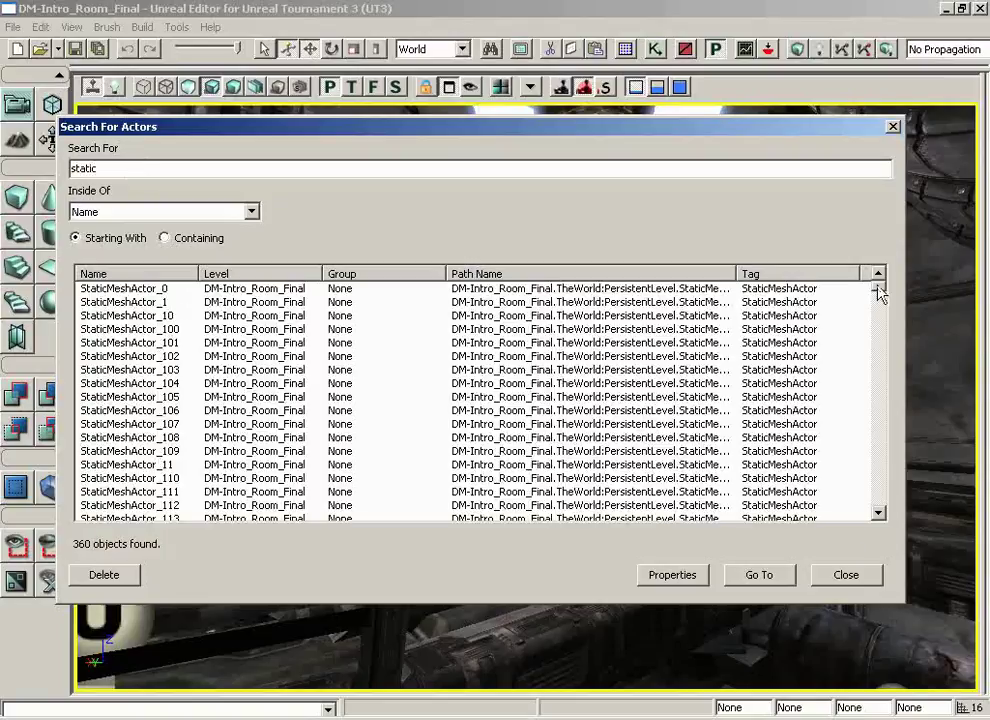
drag(877, 288, 857, 389)
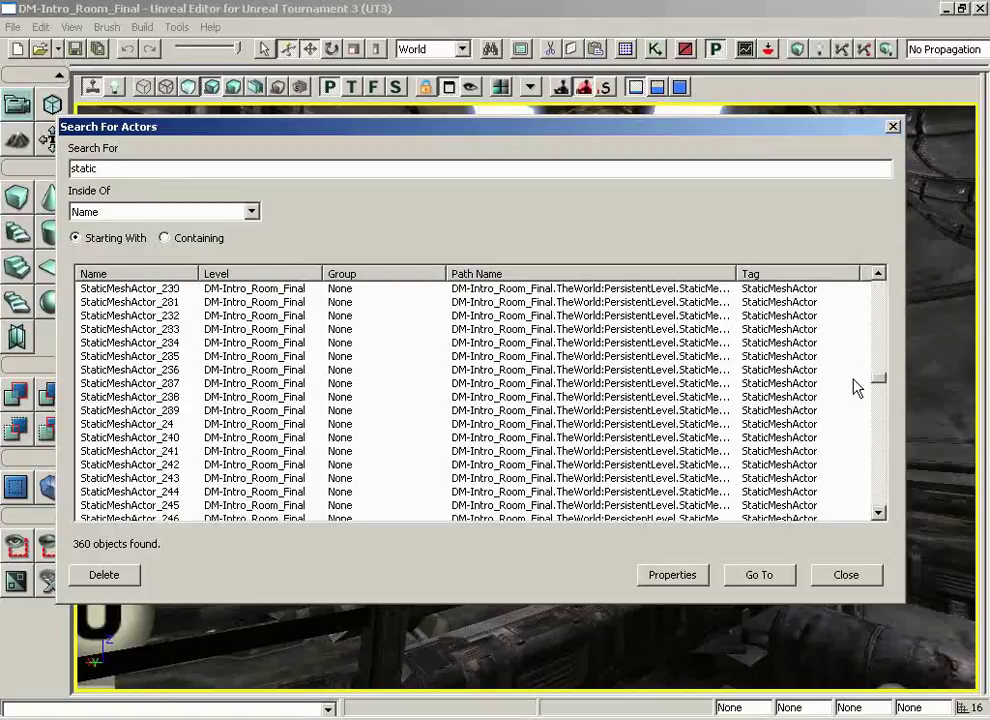
click(229, 386)
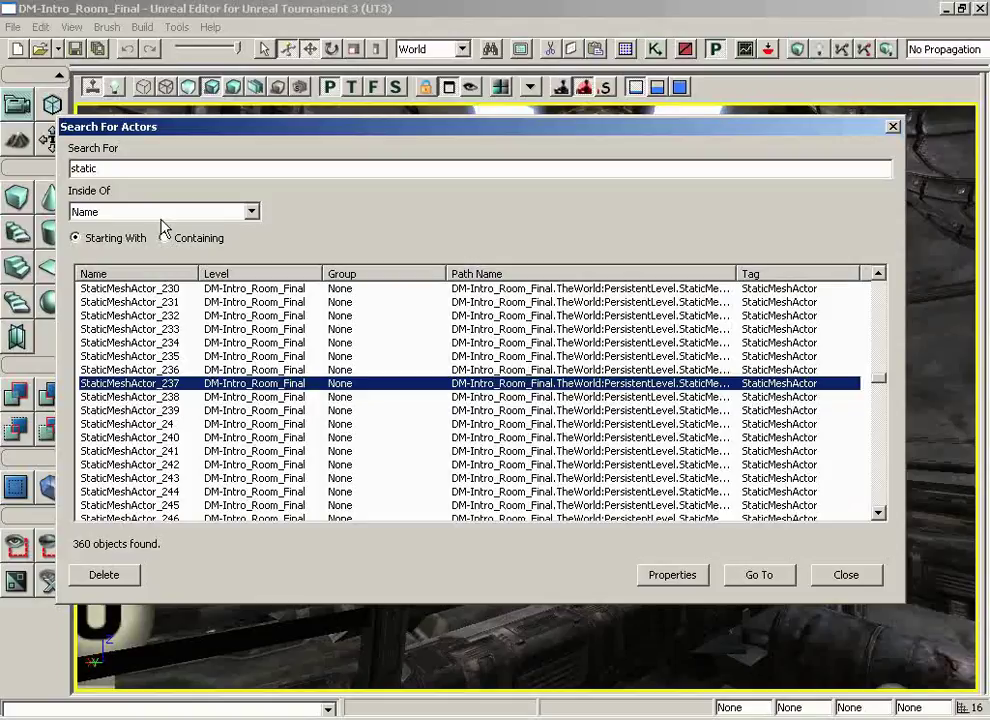
click(105, 215)
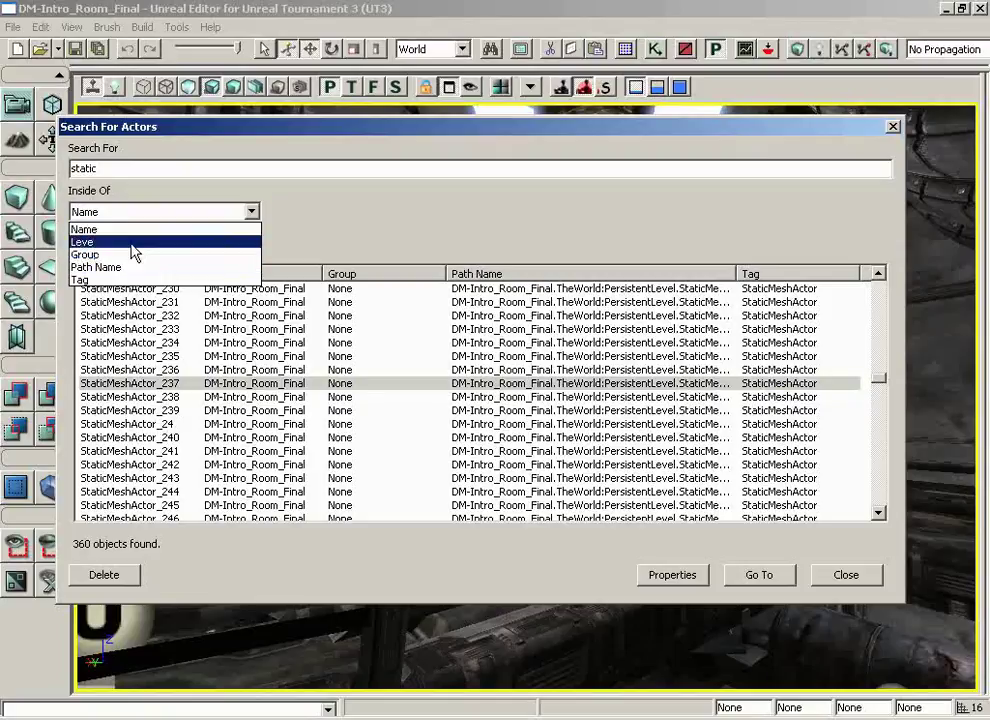
click(90, 229)
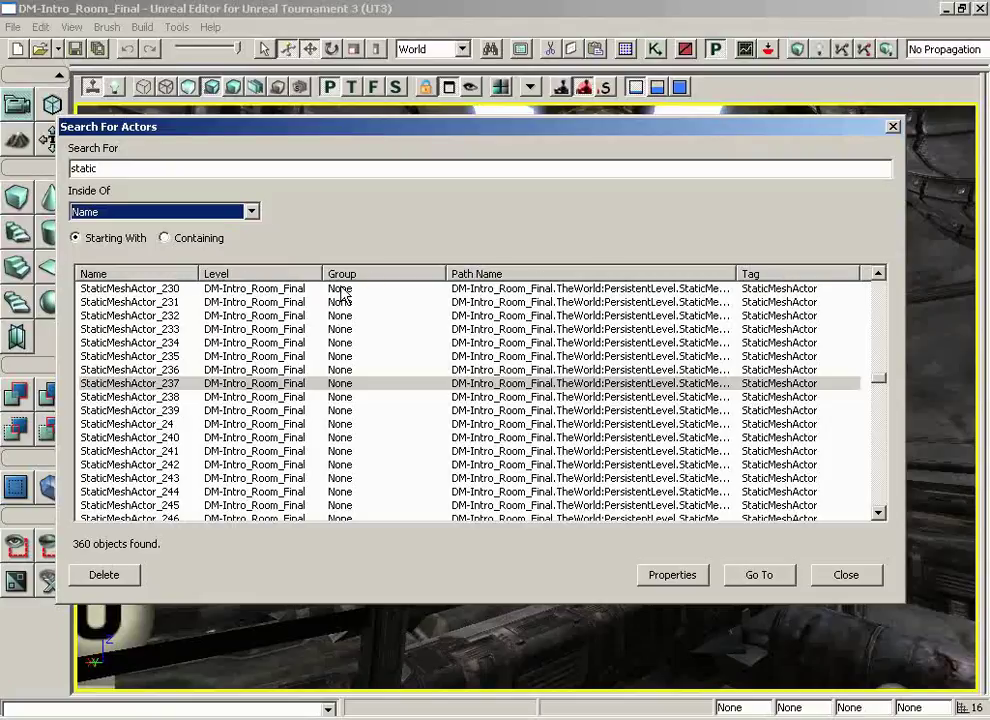
Clear the search text and look for actors whose group starts with "non".
double_click(124, 166)
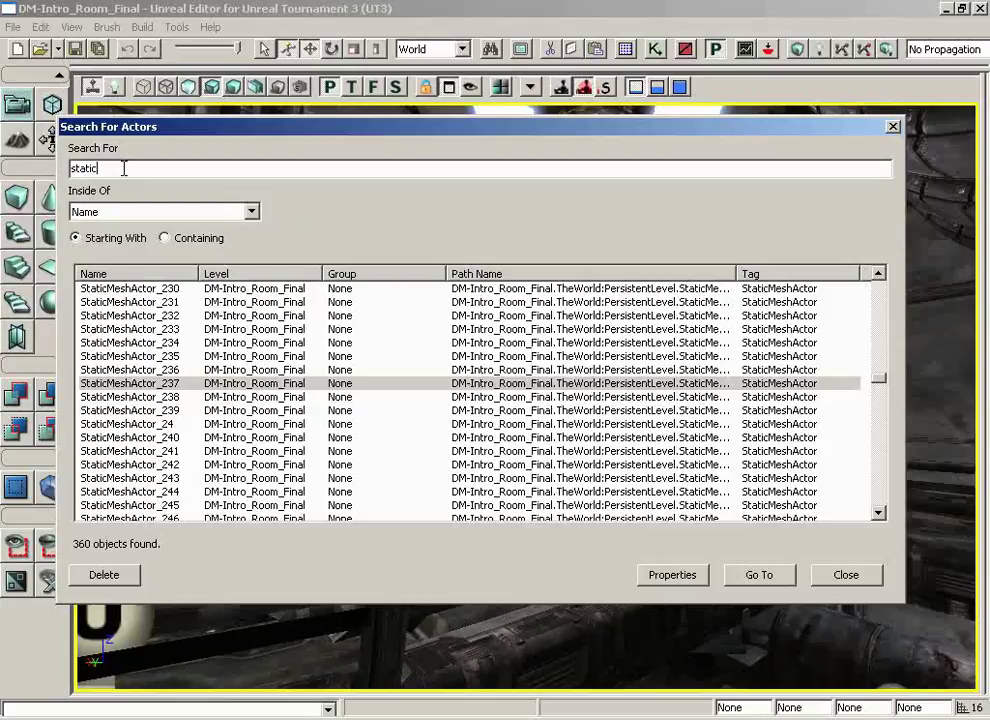
key(BackSpace)
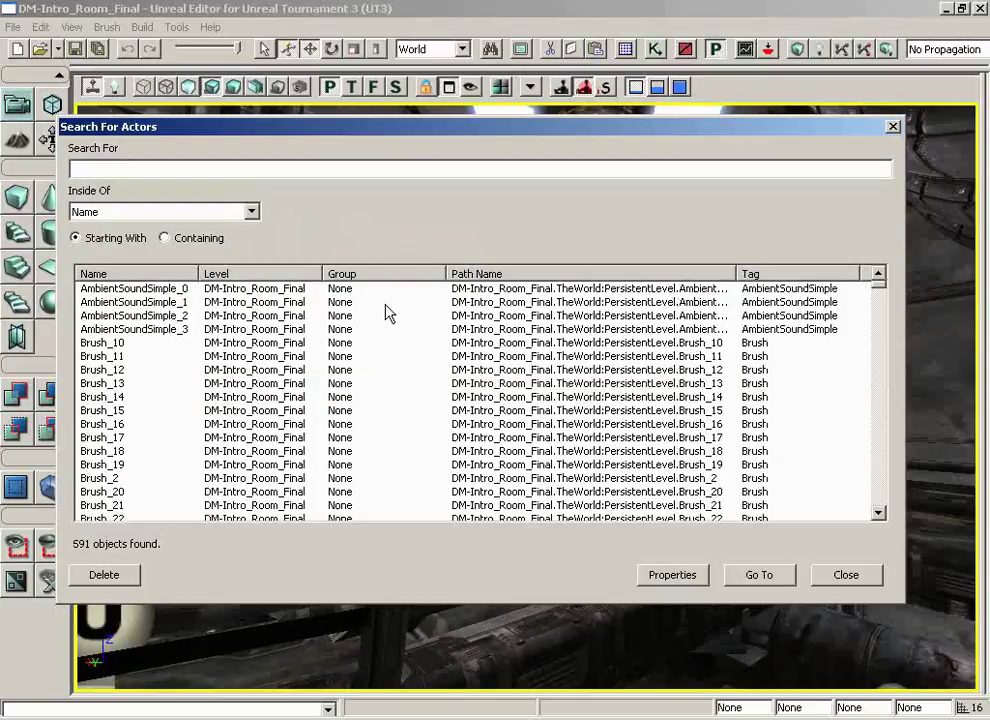
mouse_move(879, 288)
mouse_down()
mouse_move(876, 505)
mouse_move(869, 250)
mouse_up()
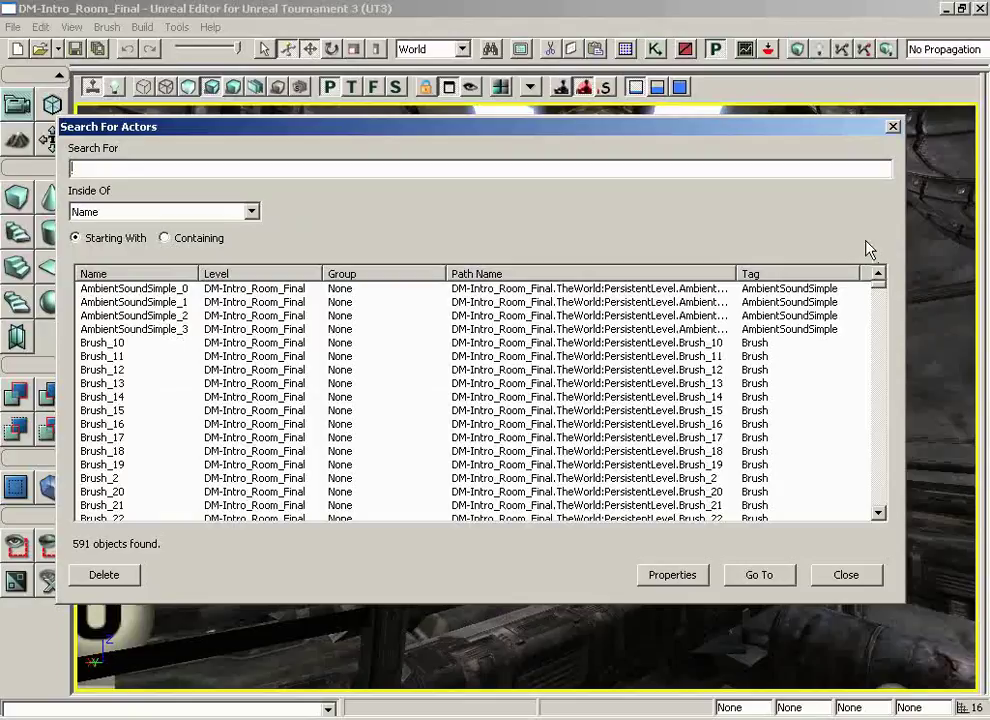
click(110, 212)
click(98, 250)
click(103, 167)
text(non)
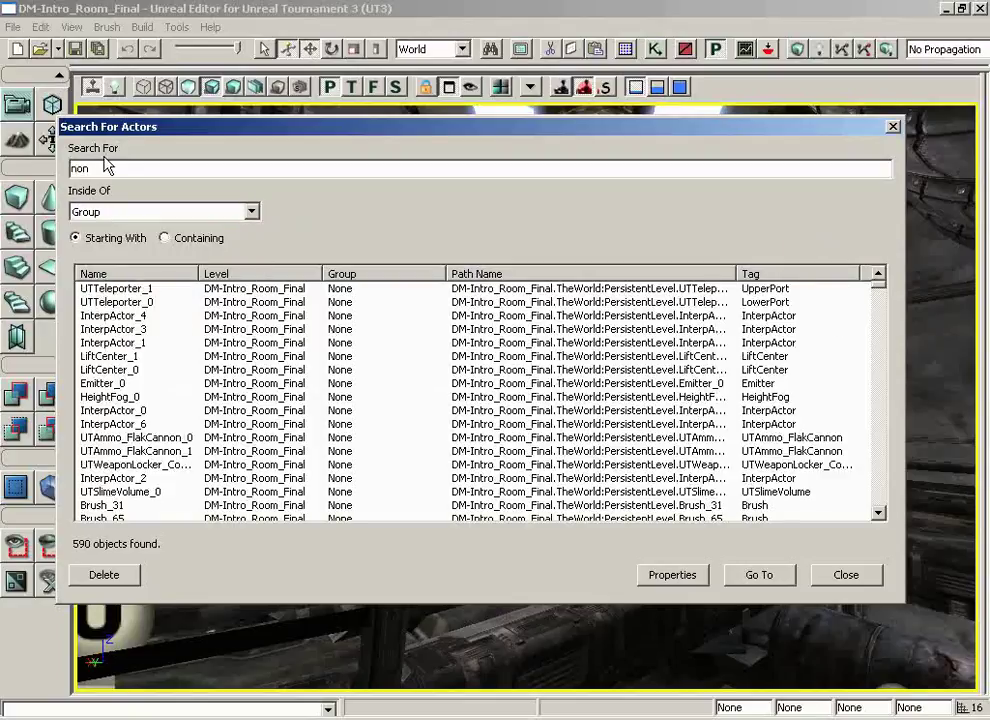
Search for actors whose group starts with "mater" and clear the search text.
key(BackSpace)
key(BackSpace)
key(BackSpace)
text(mater)
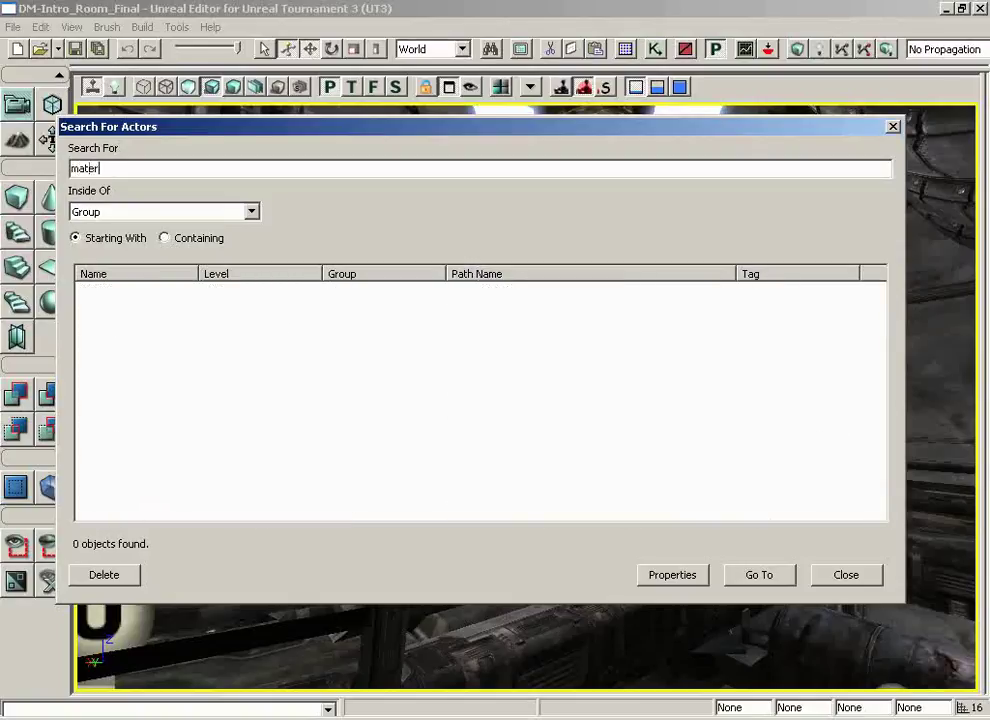
key(BackSpace)
key(BackSpace)
key(BackSpace)
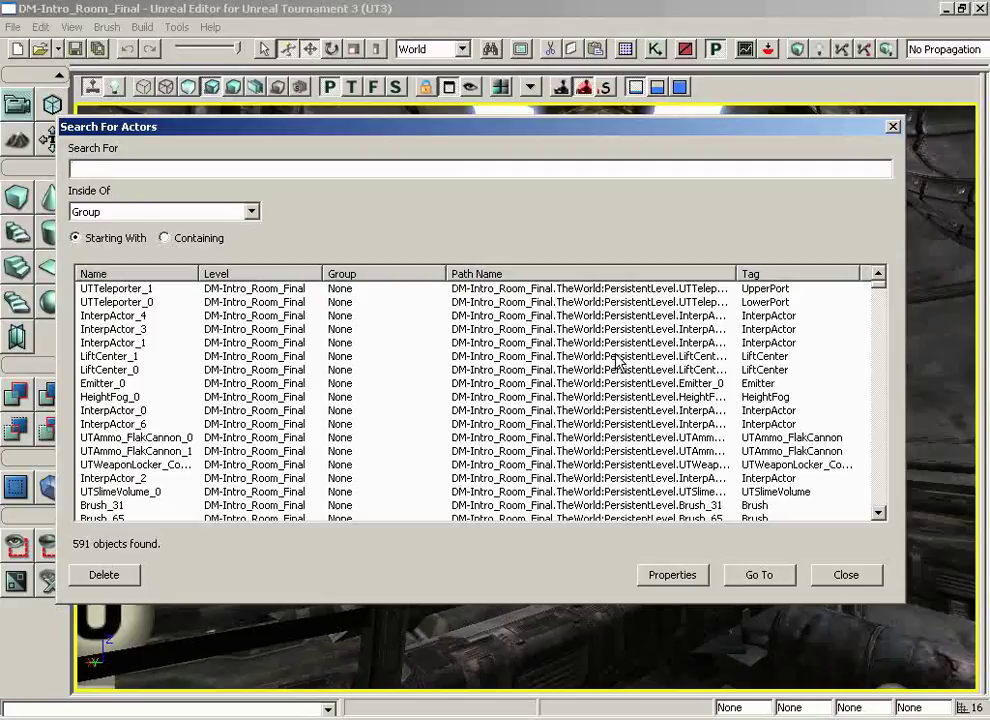
Search for actors whose tag starts with "utsl".
click(113, 218)
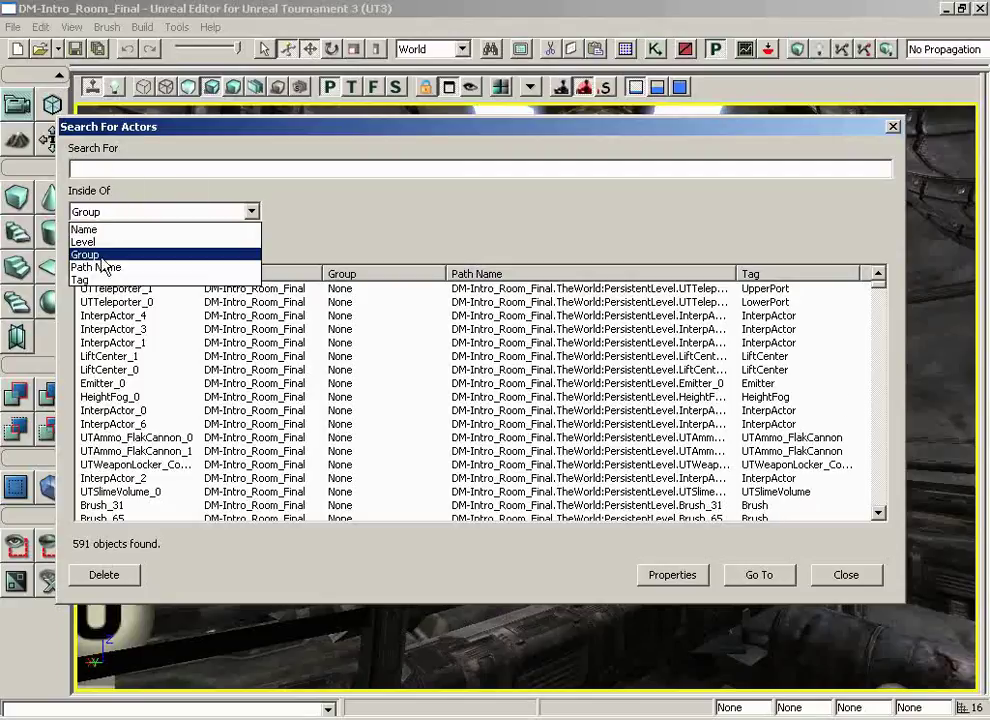
click(93, 280)
click(157, 169)
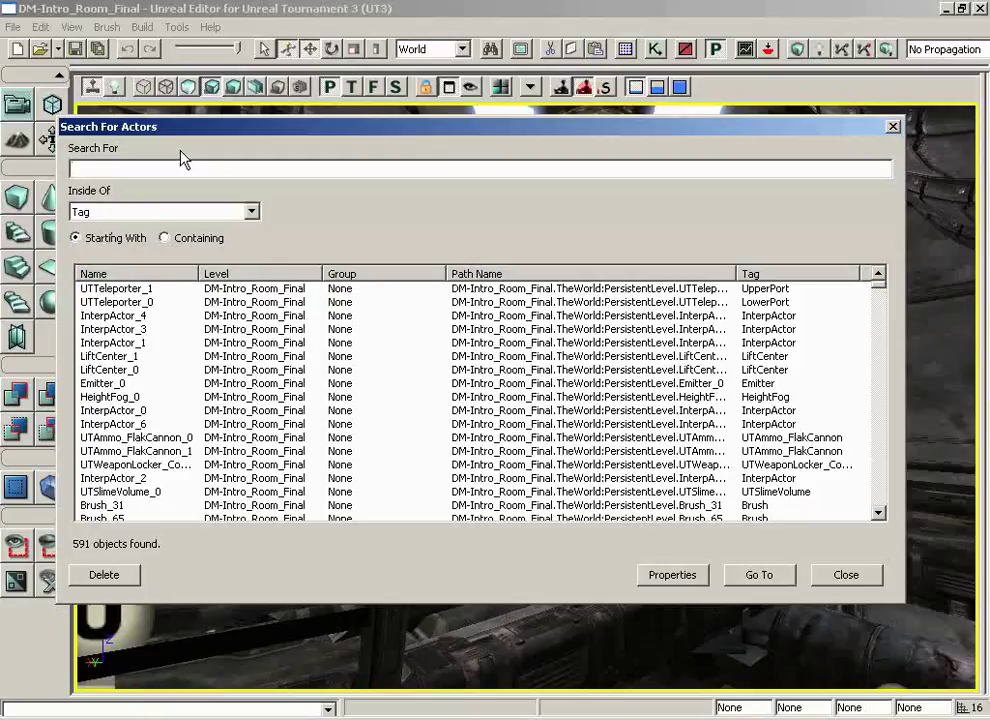
text(ut)
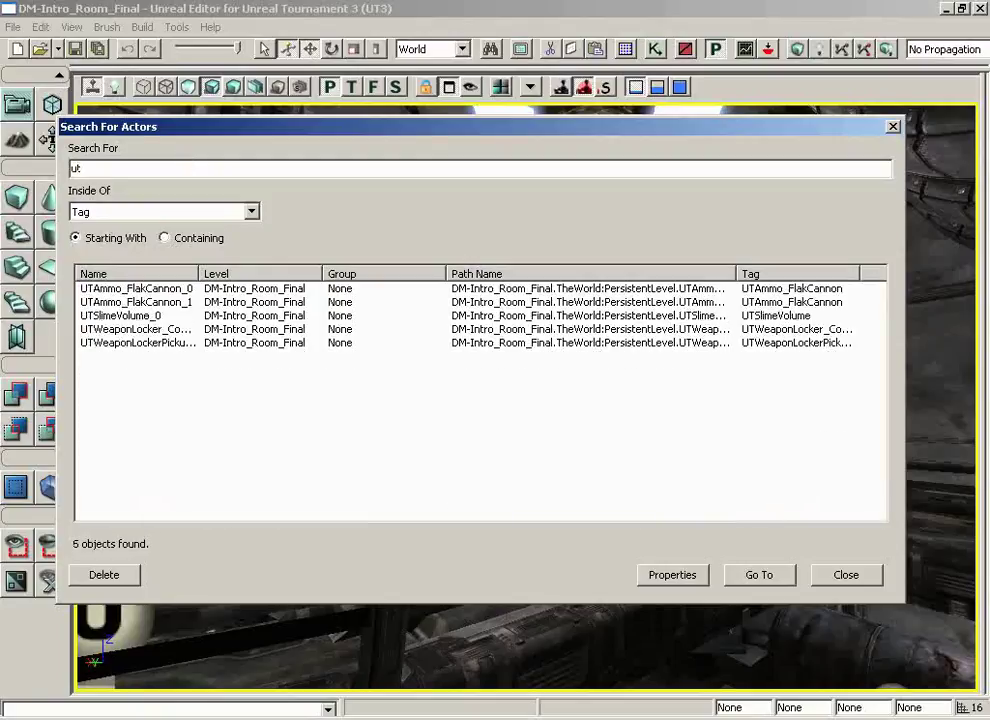
text(s)
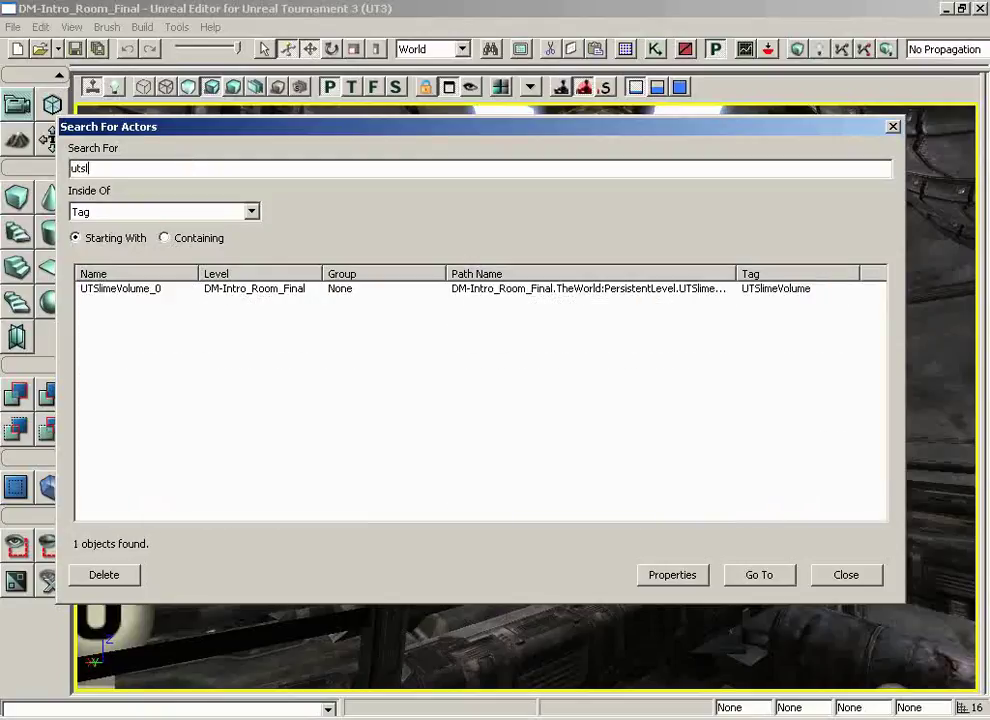
text(l)
Replace the search text to find actors whose tag contains "slime".
drag(89, 167, 55, 175)
key(BackSpace)
text(sku)
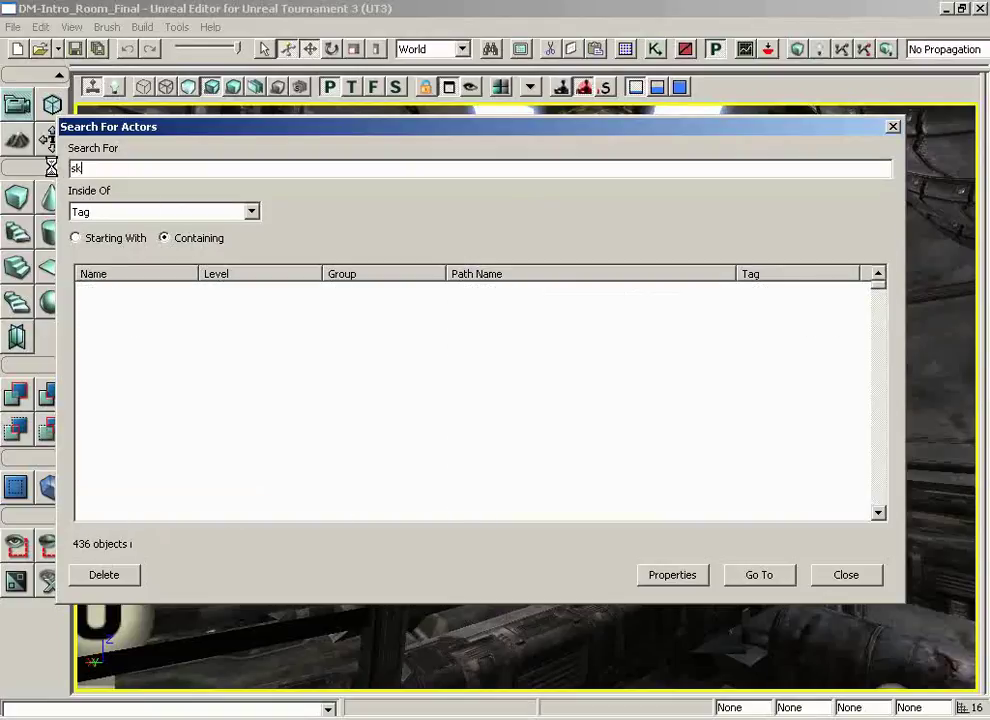
key(BackSpace)
key(BackSpace)
key(BackSpace)
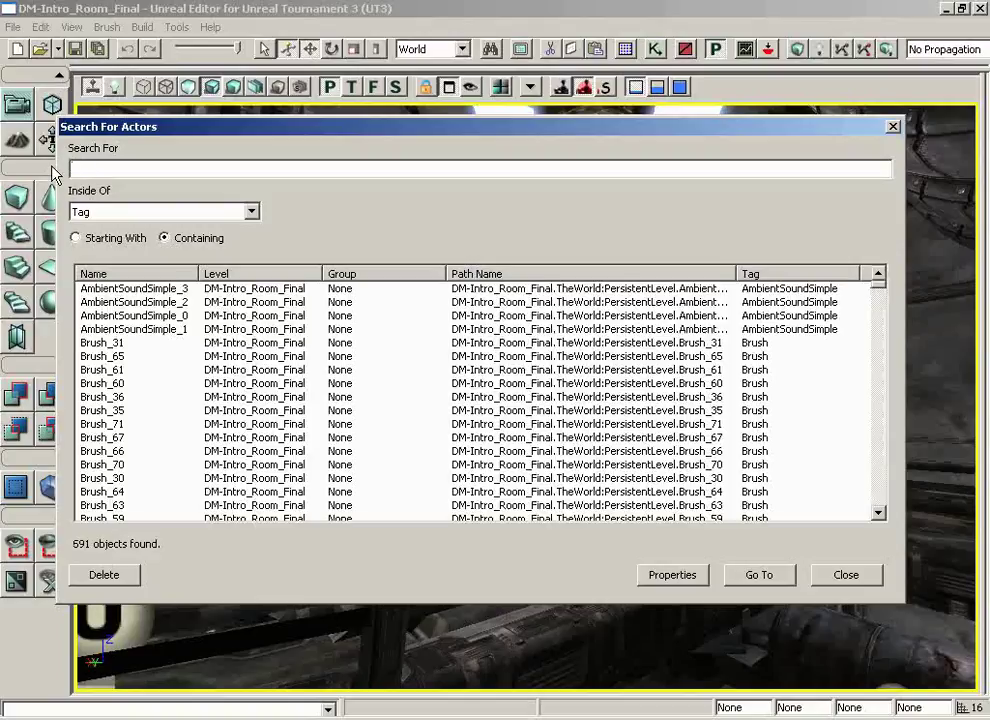
text(slime)
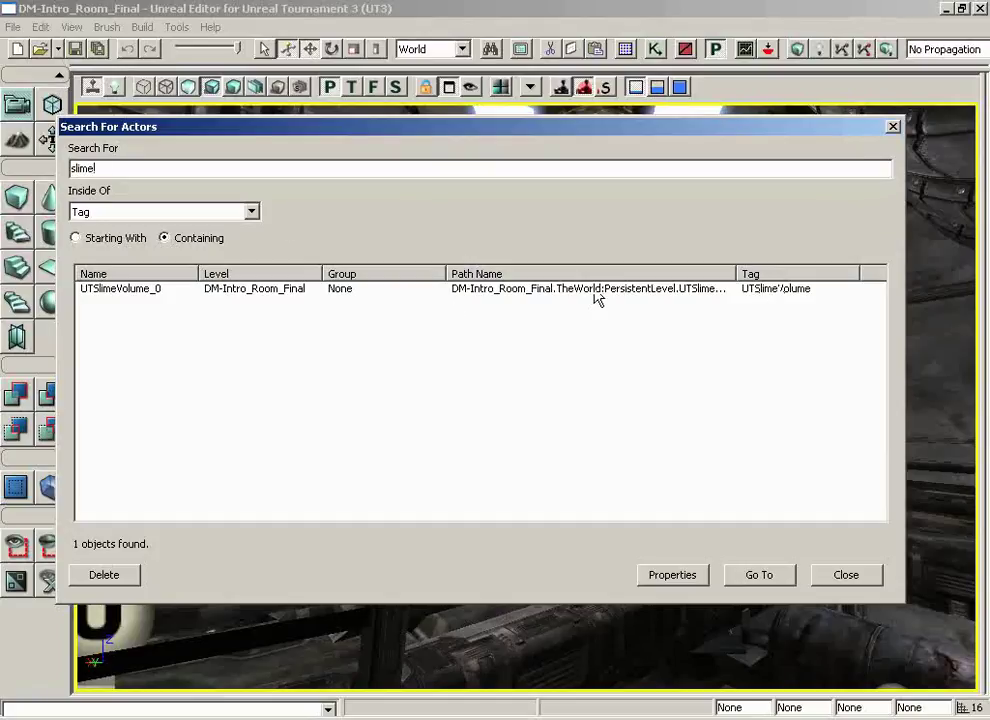
Search for actors whose name starts with "brush", and repeat the name search with "static".
click(150, 212)
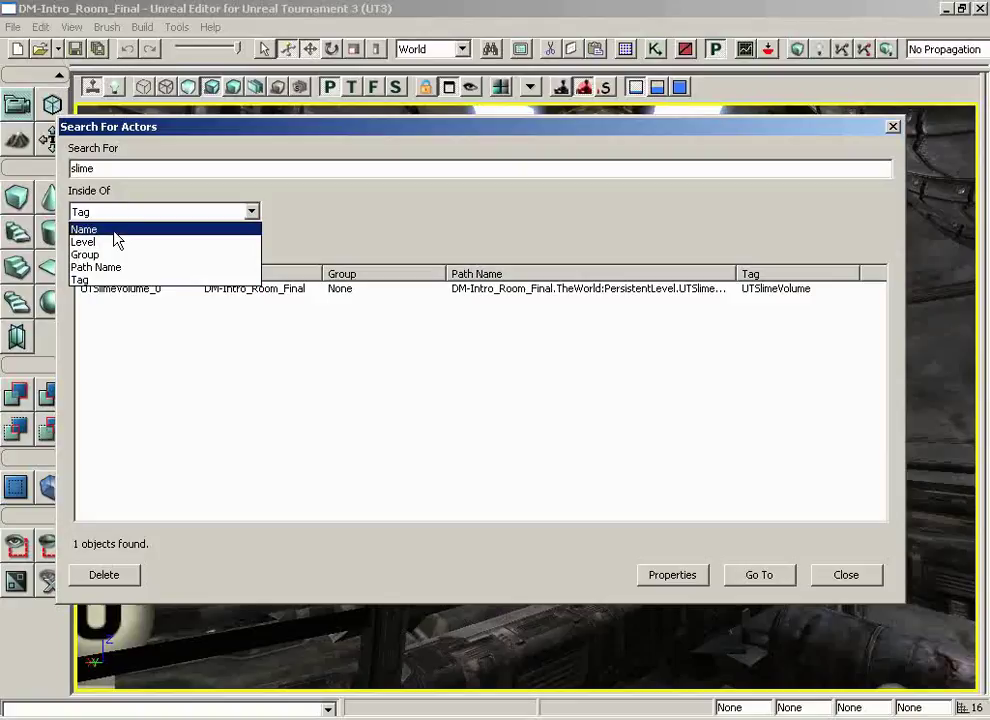
click(117, 228)
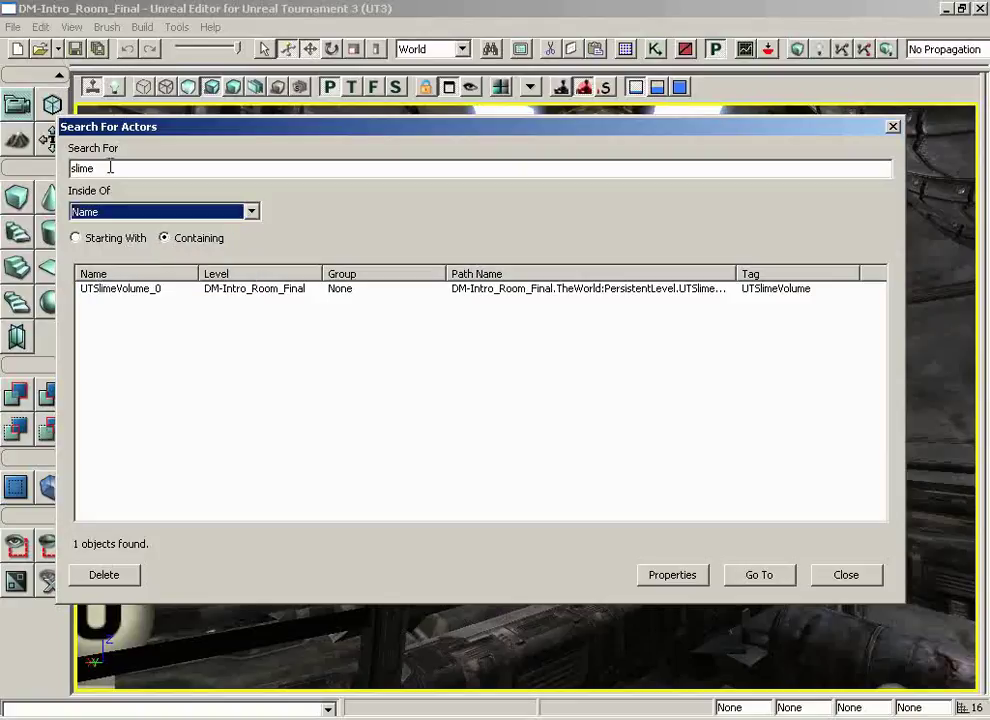
drag(110, 168, 55, 170)
key(BackSpace)
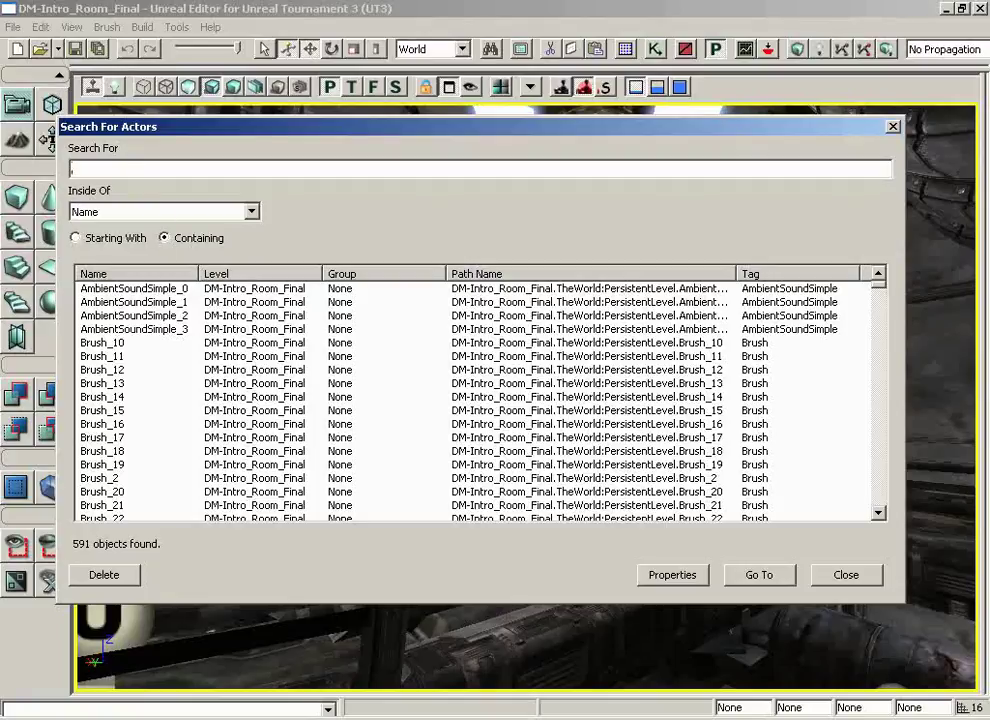
click(78, 238)
text(brush)
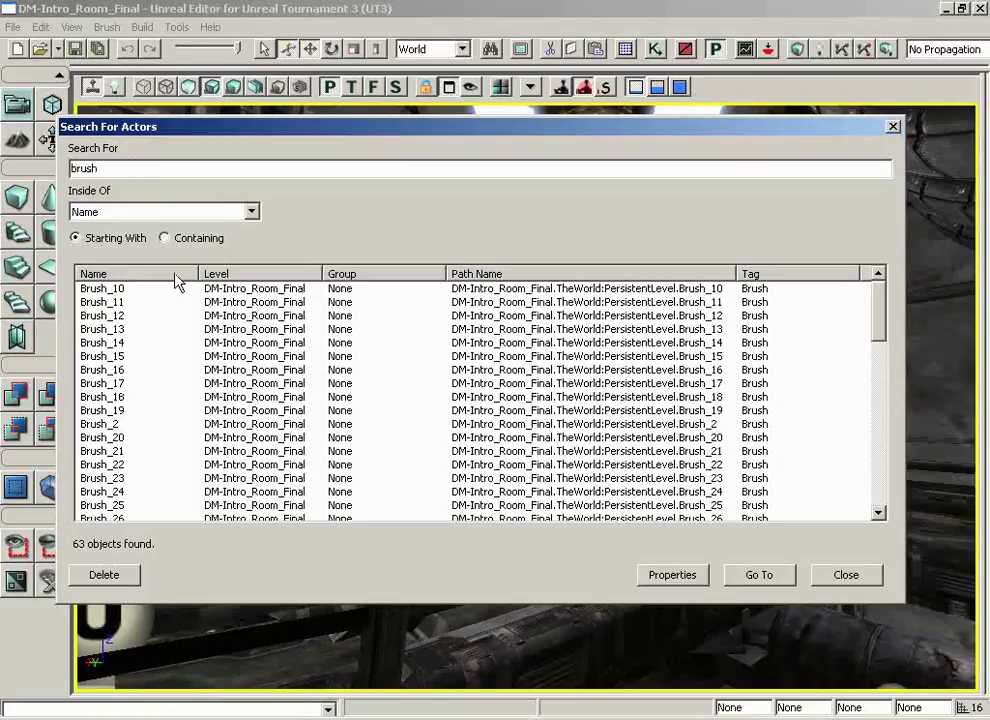
double_click(117, 168)
text(static)
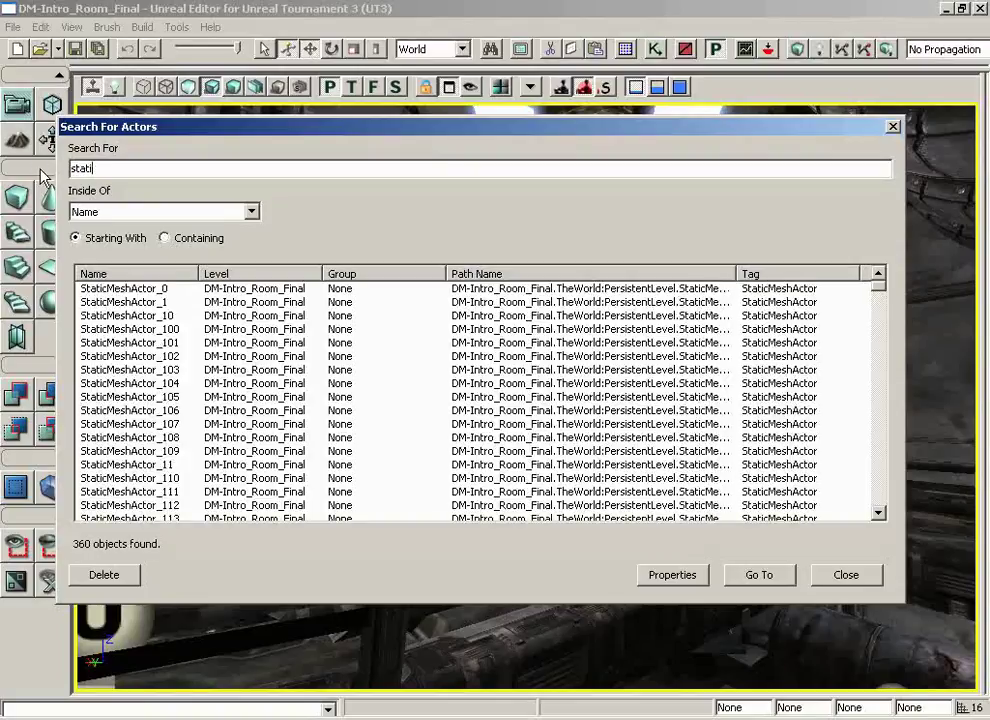
Search for actors whose name starts with "mes" and clear the search text.
key(BackSpace)
key(BackSpace)
key(BackSpace)
key(BackSpace)
key(BackSpace)
text(mes)
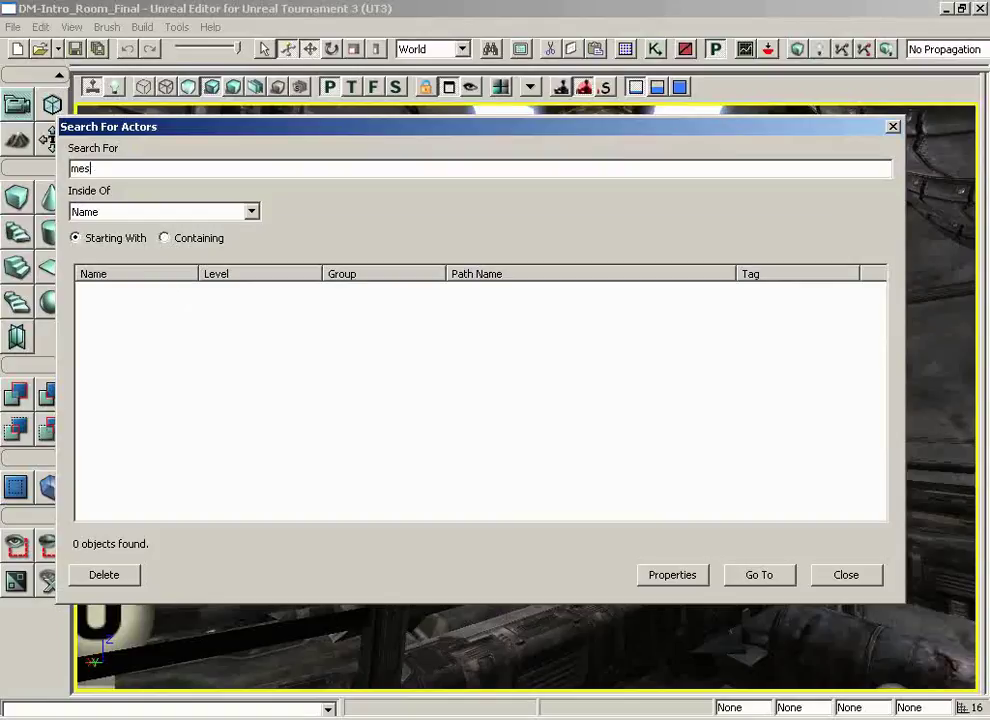
key(BackSpace)
key(BackSpace)
key(BackSpace)
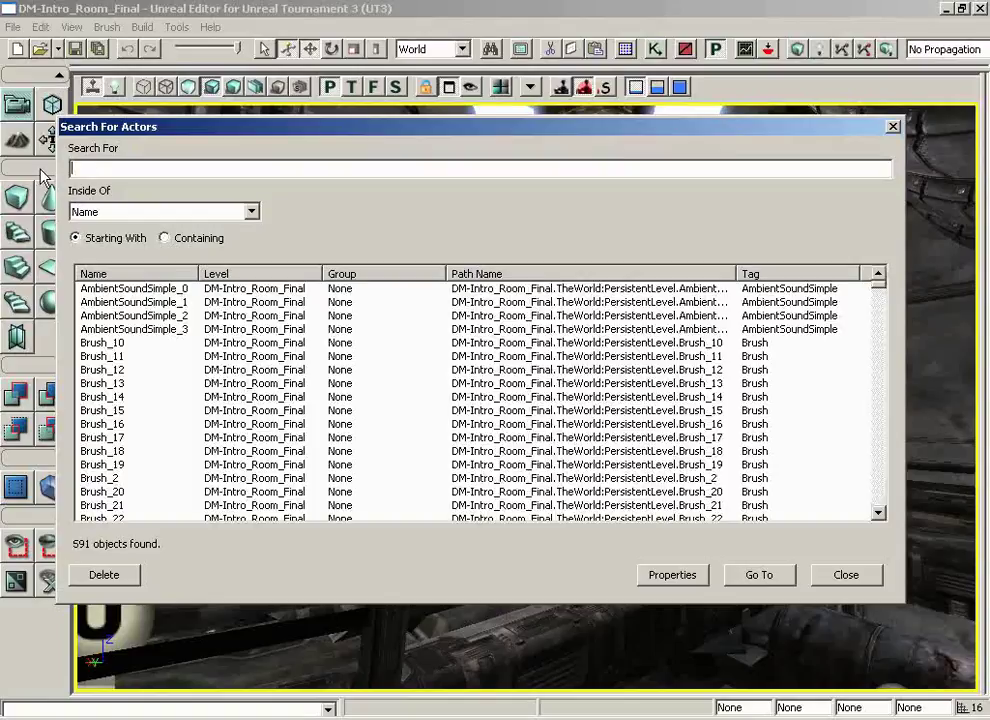
Search for actors whose name contains "mesh" and go to the end of the results.
click(164, 238)
click(124, 166)
text(mesh)
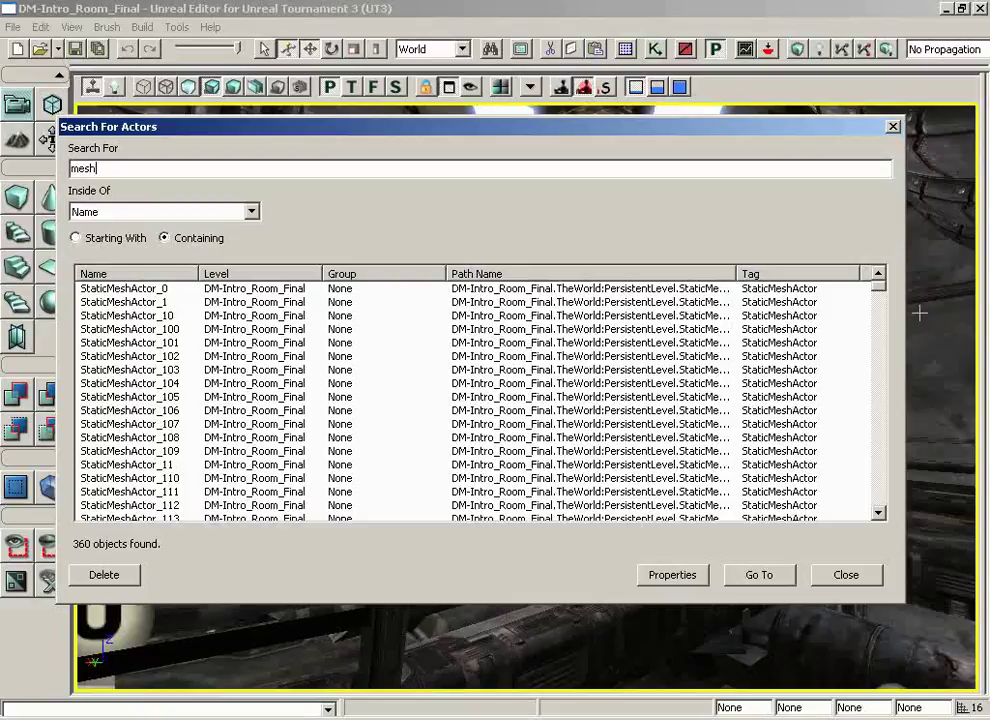
drag(879, 297, 878, 503)
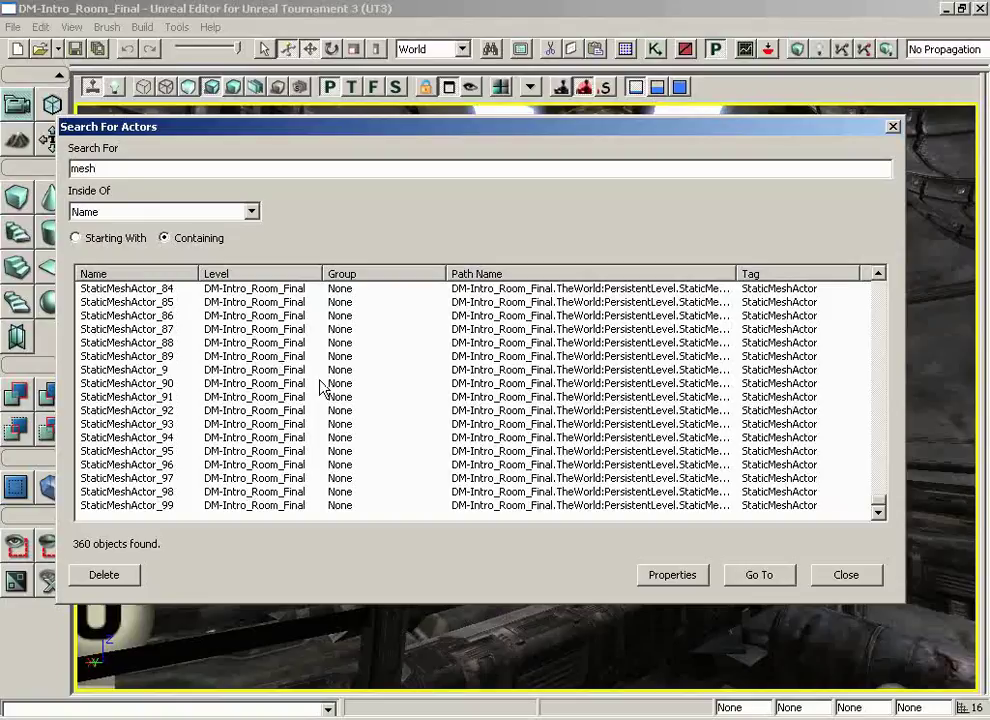
Select StaticMeshActor_9 together with StaticMeshActor_90, and replace that selection with the range from StaticMeshActor_87 to StaticMeshActor_97.
click(255, 372)
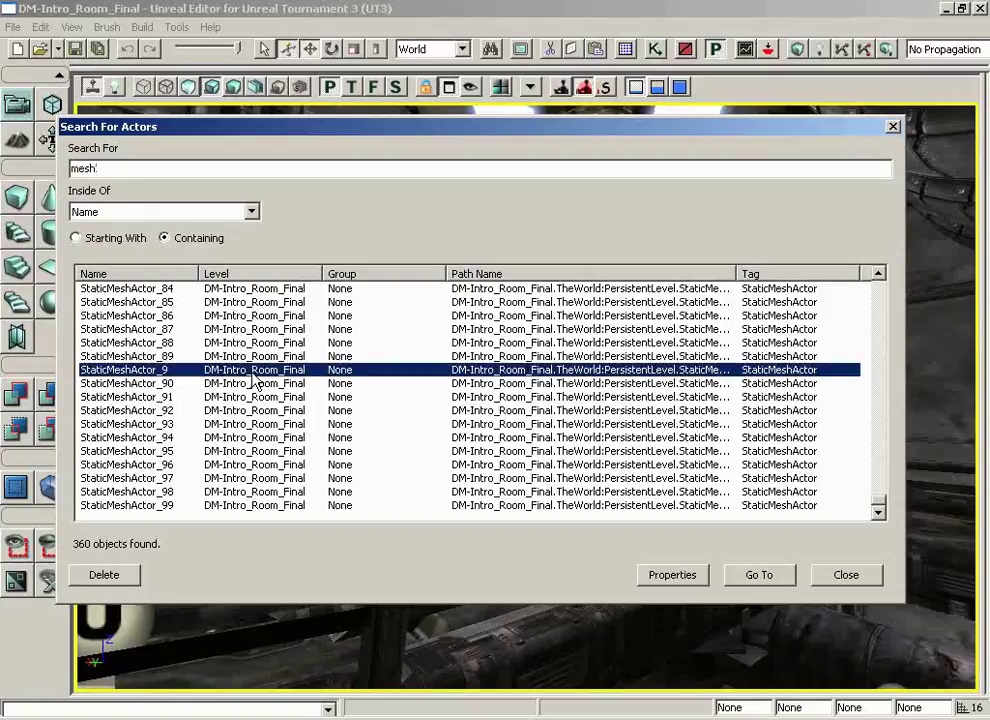
ctrl+click(242, 385)
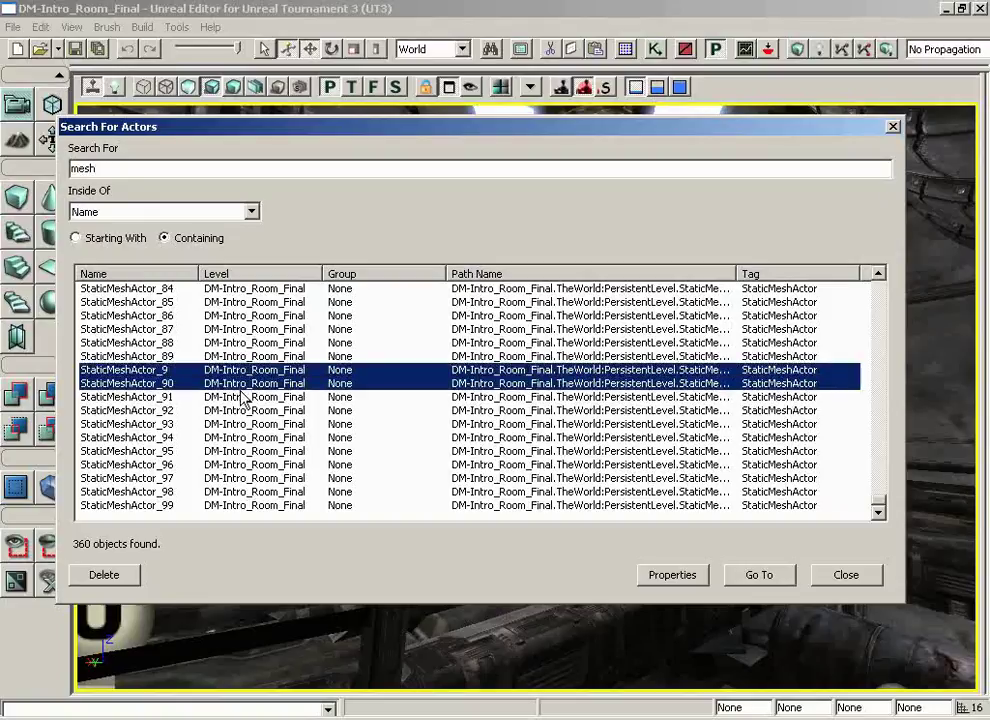
click(290, 329)
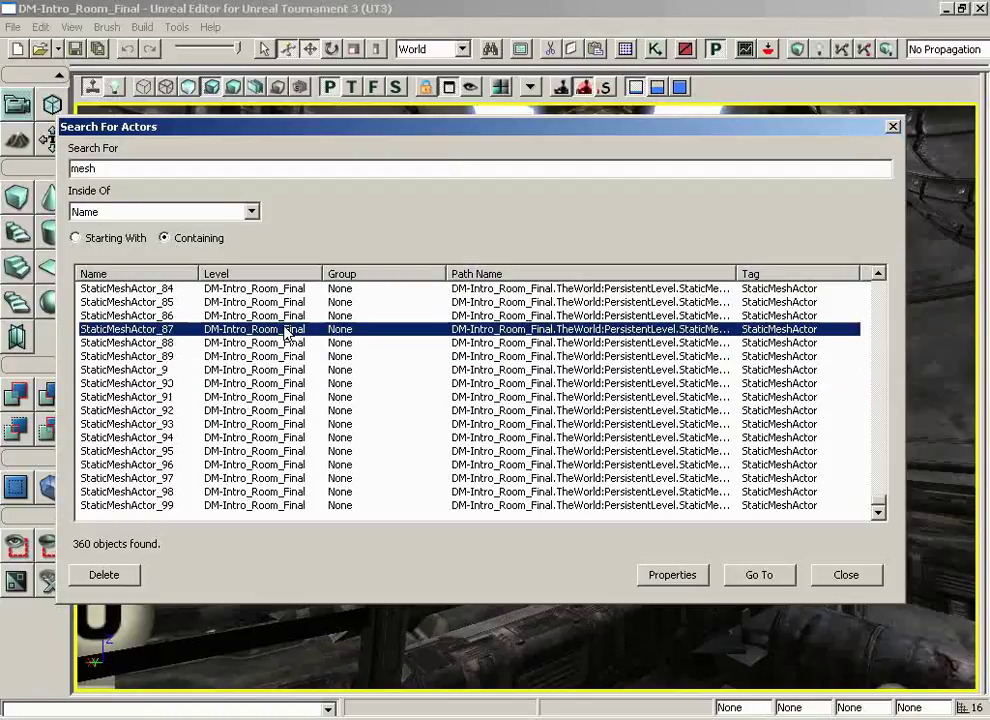
shift+click(288, 476)
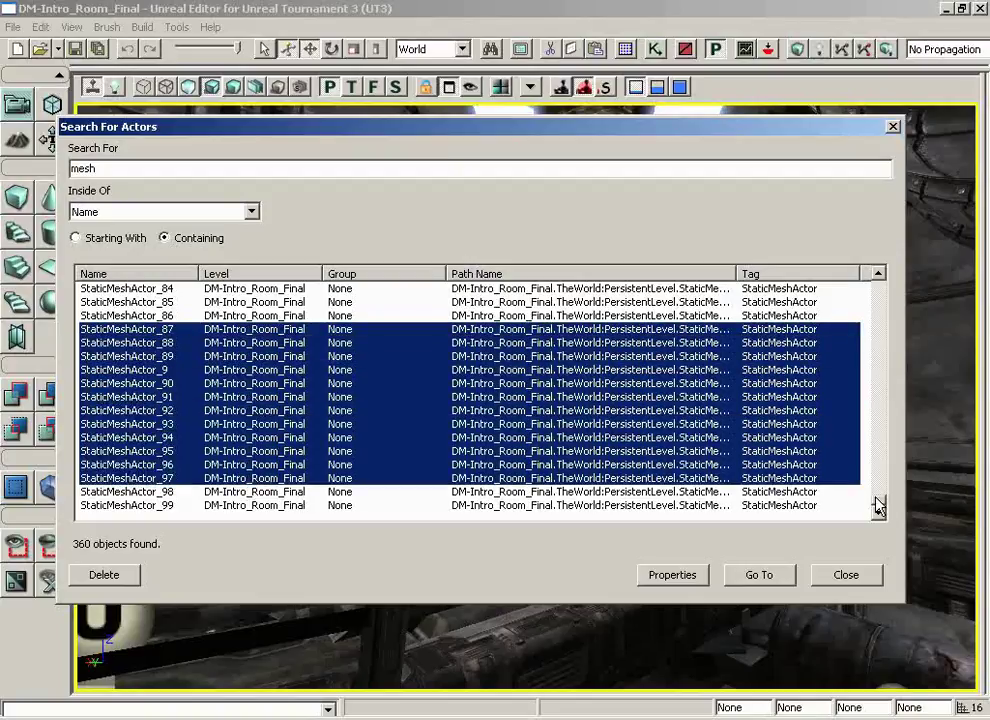
Select the whole range of search results from StaticMeshActor_99 back to StaticMeshActor_0.
click(787, 505)
drag(878, 505, 877, 280)
shift+click(768, 290)
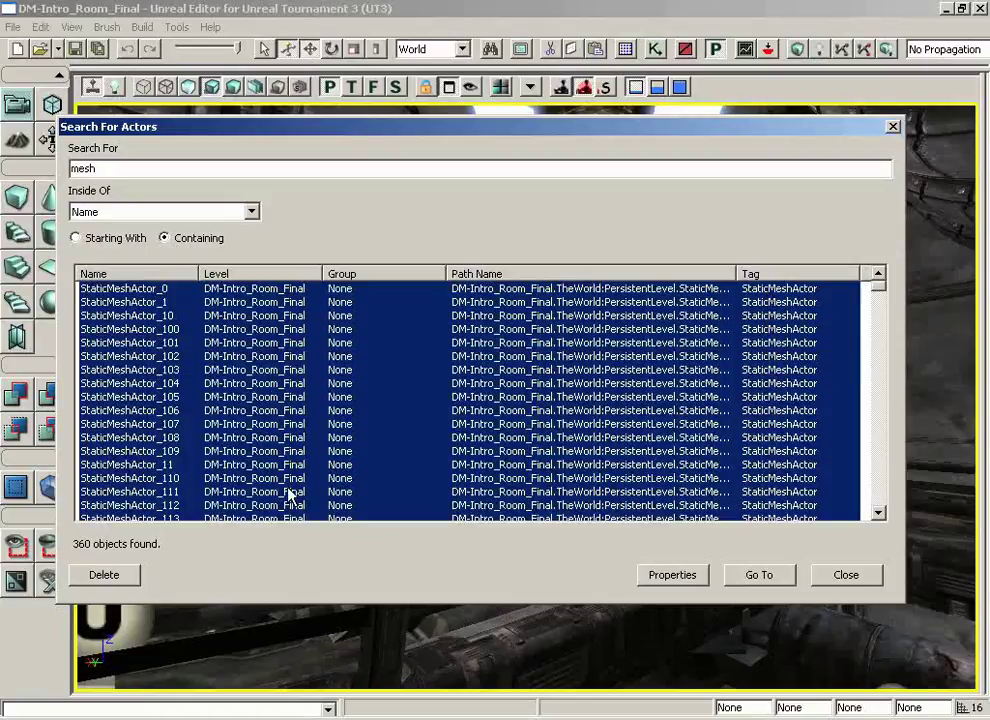
Go to StaticMeshActor_104 from the results and uncover the viewport to view the actor in the level.
click(305, 384)
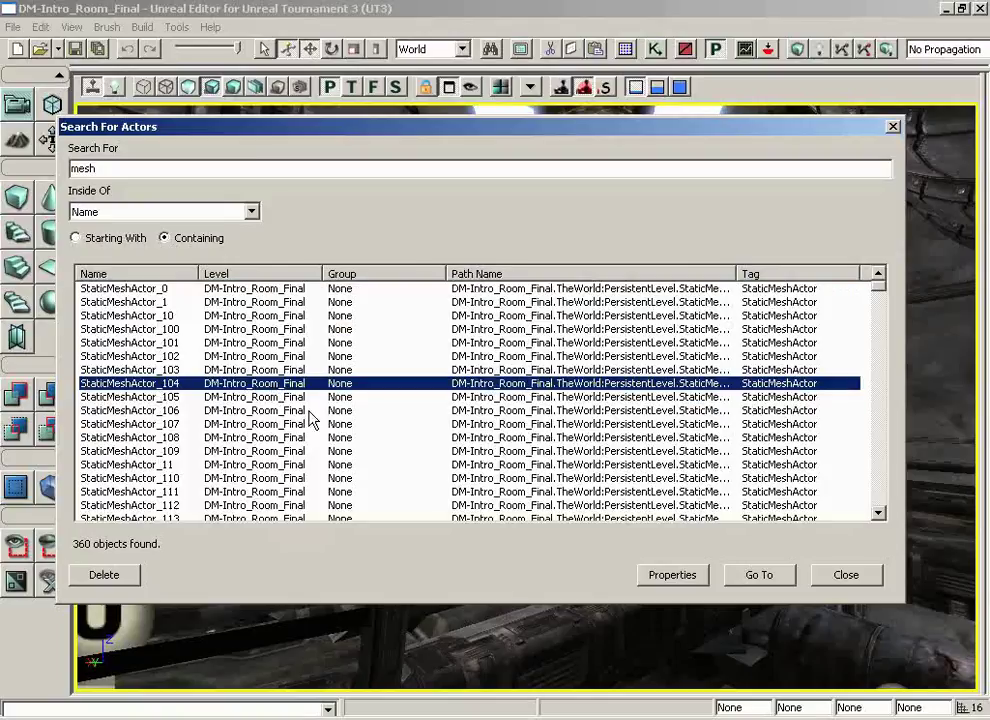
double_click(168, 386)
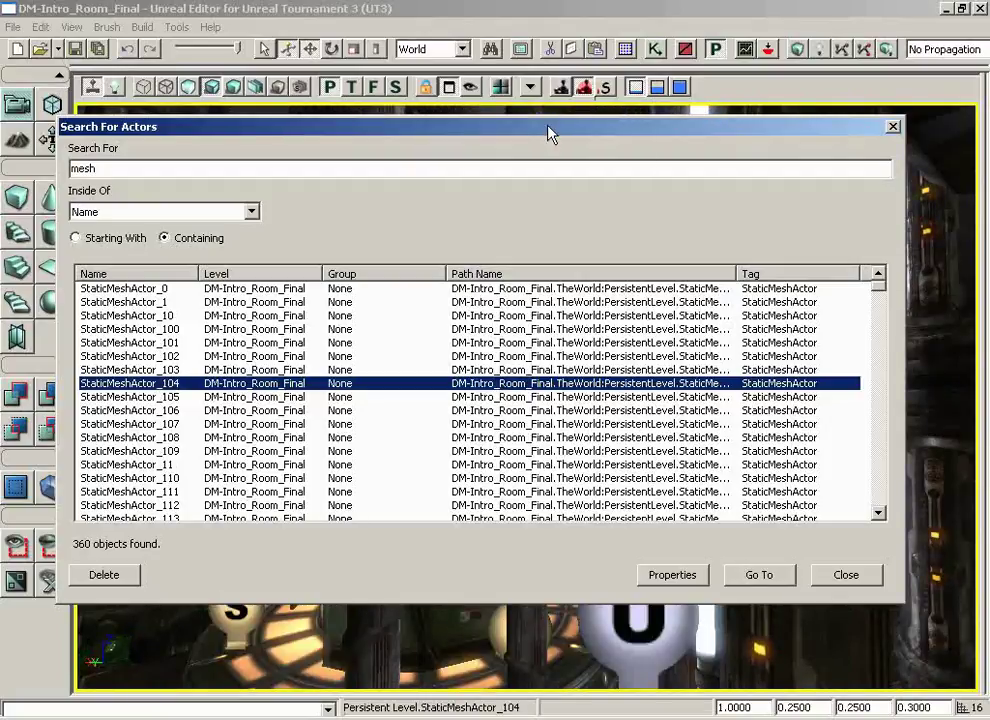
drag(597, 133, 43, 135)
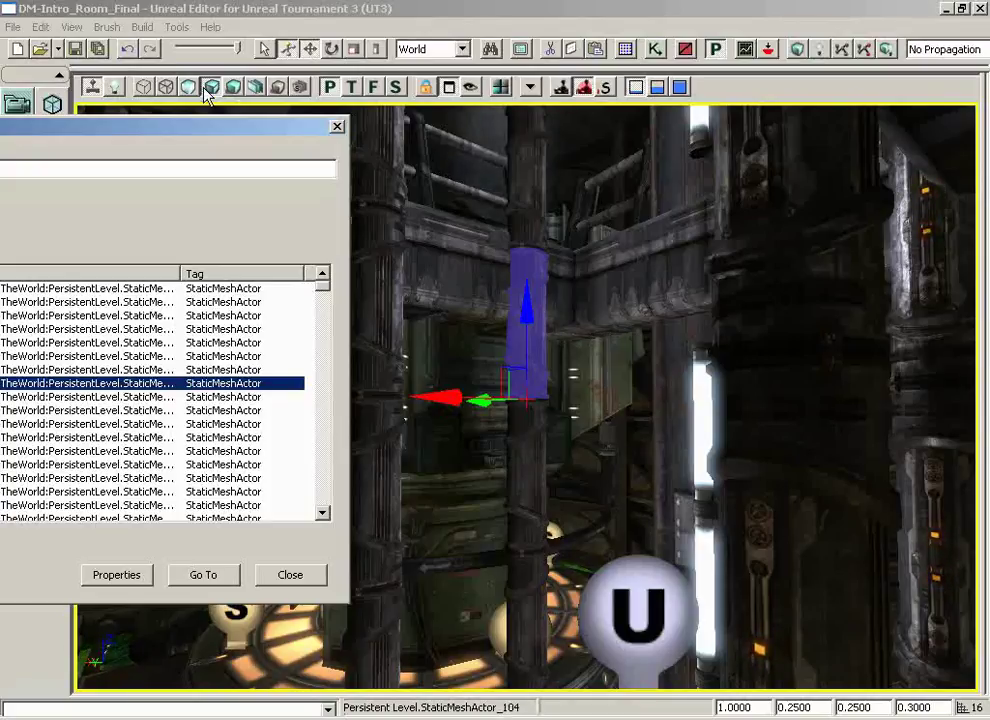
drag(205, 128, 777, 100)
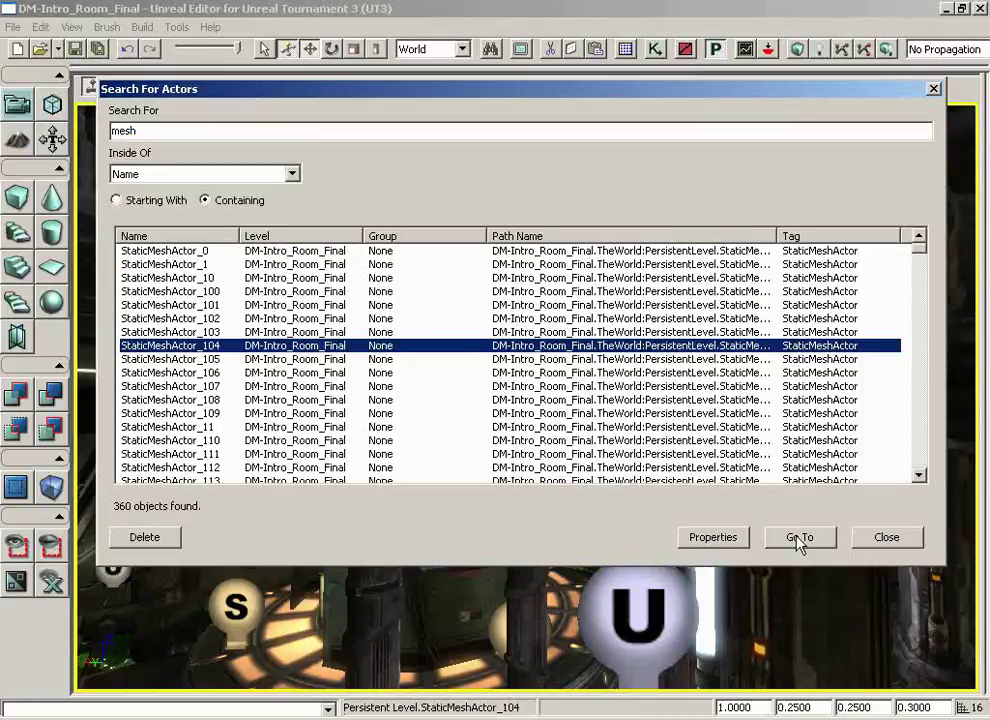
Go to StaticMeshActor_109 and examine it in the viewport with the search window moved aside.
click(269, 416)
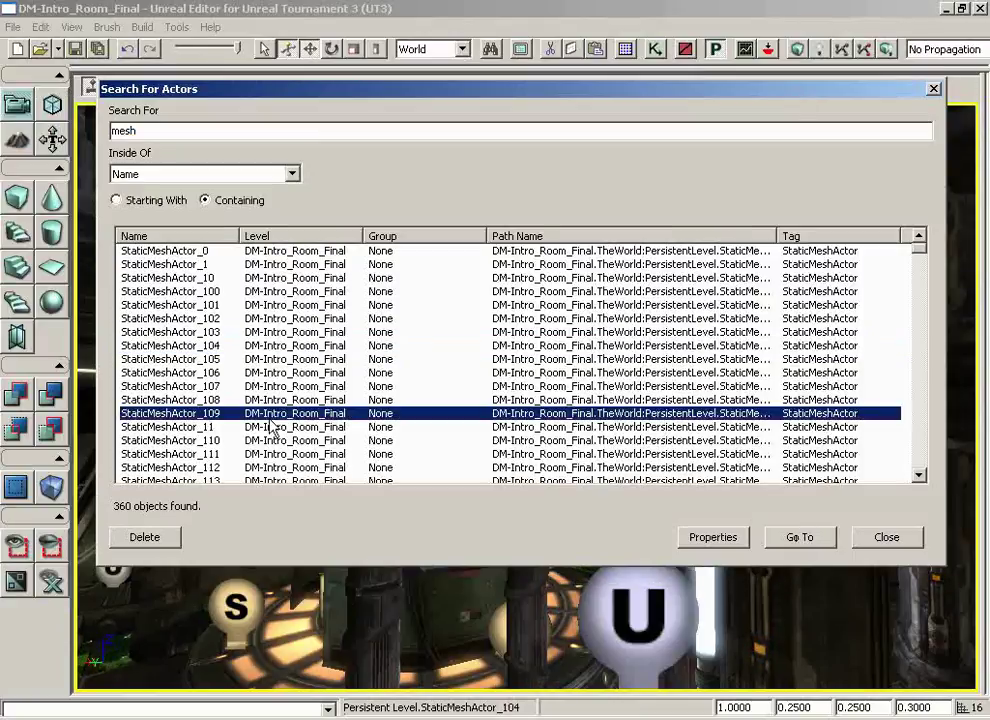
click(808, 537)
drag(773, 97, 2, 108)
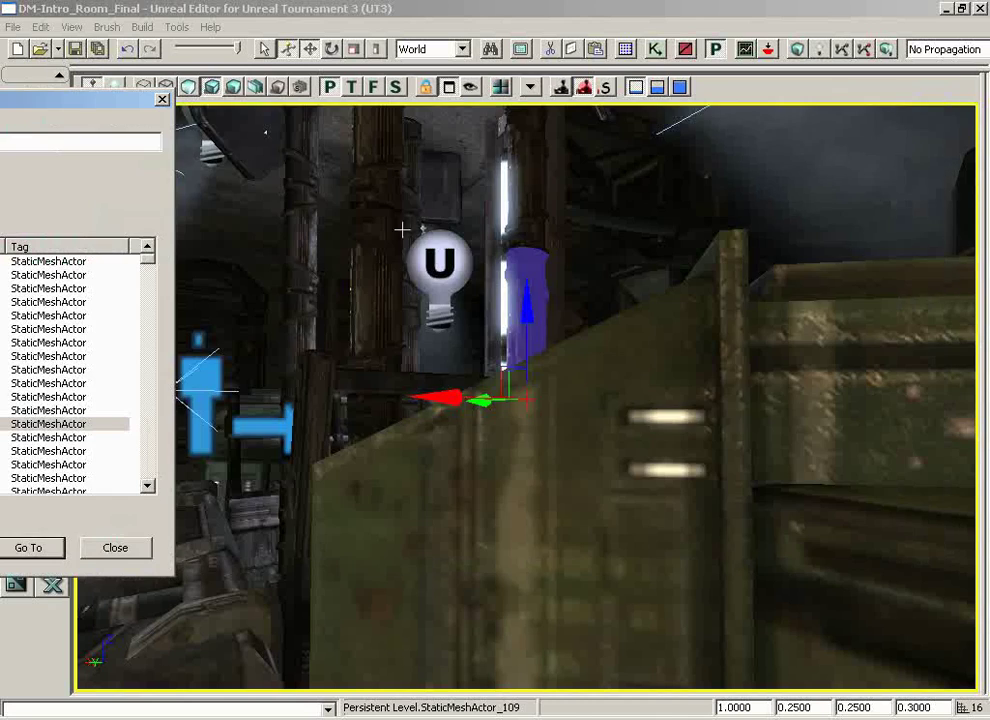
mouse_move(556, 343)
mouse_down()
mouse_move(603, 398)
mouse_move(634, 338)
mouse_move(656, 378)
mouse_move(608, 347)
mouse_move(568, 347)
mouse_up()
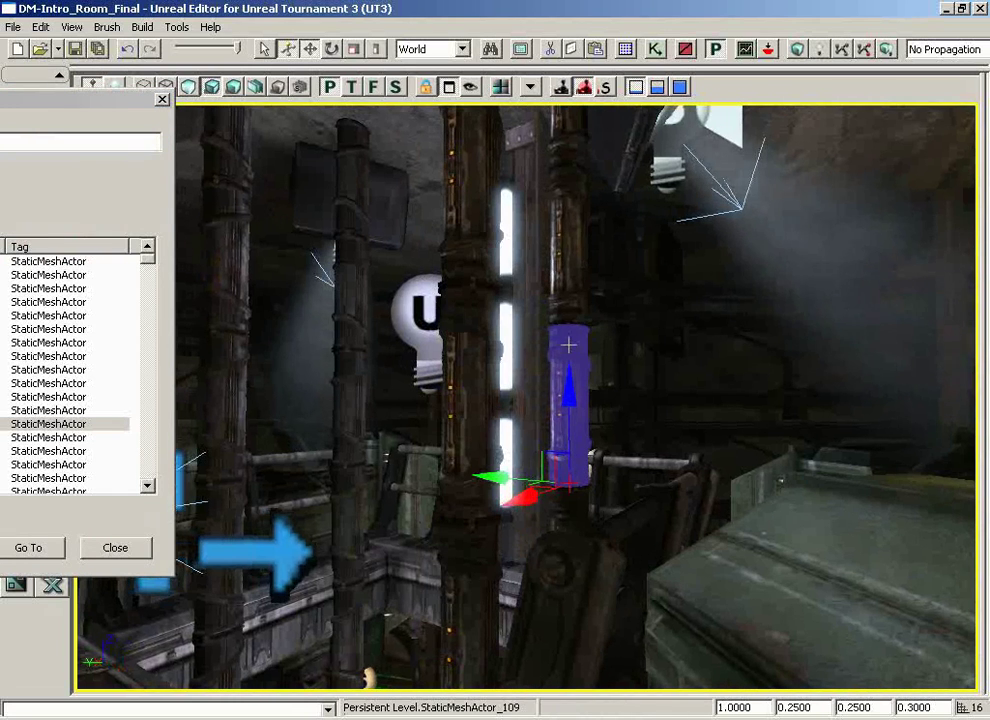
drag(44, 103, 705, 98)
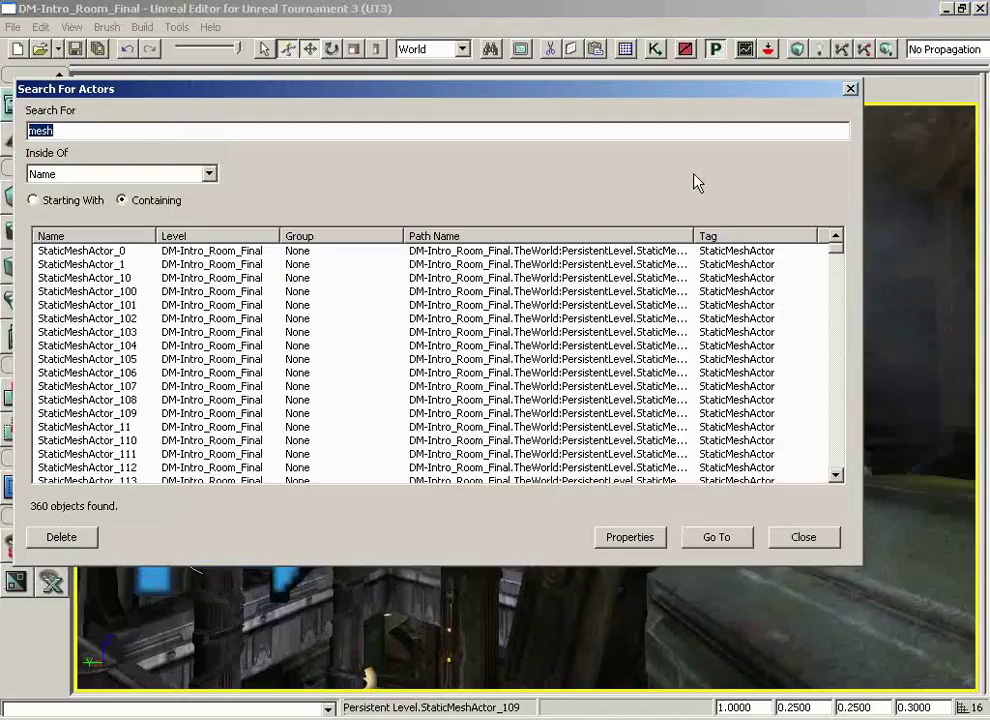
Find StaticMeshActor_157 further down the results and go to it in the level.
click(482, 332)
scroll(482, 322, down, 18)
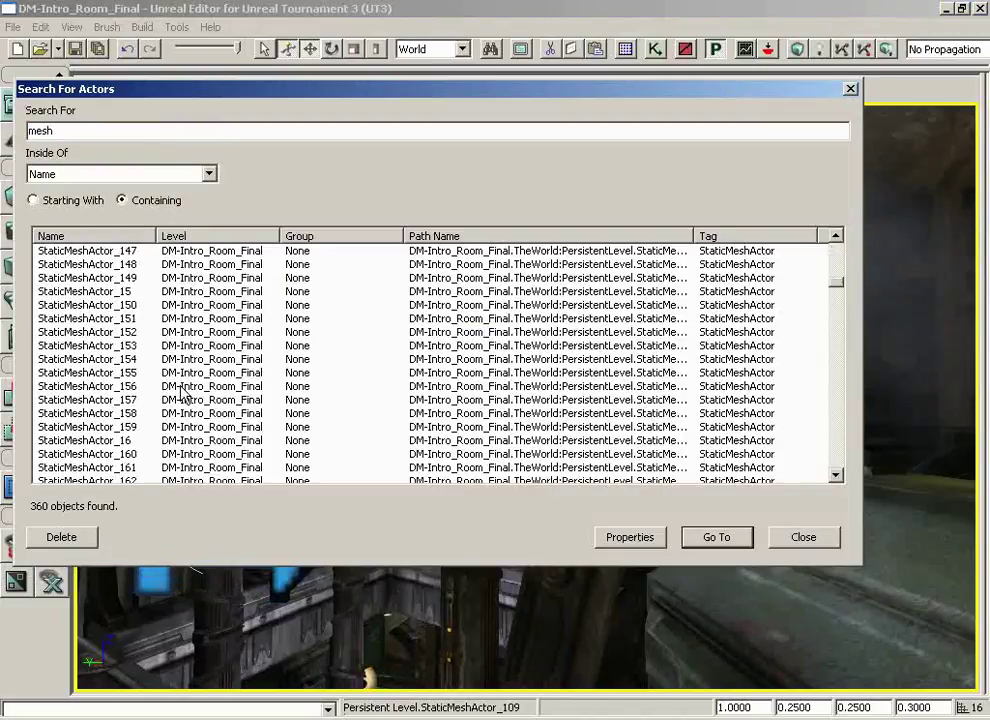
click(143, 400)
click(716, 537)
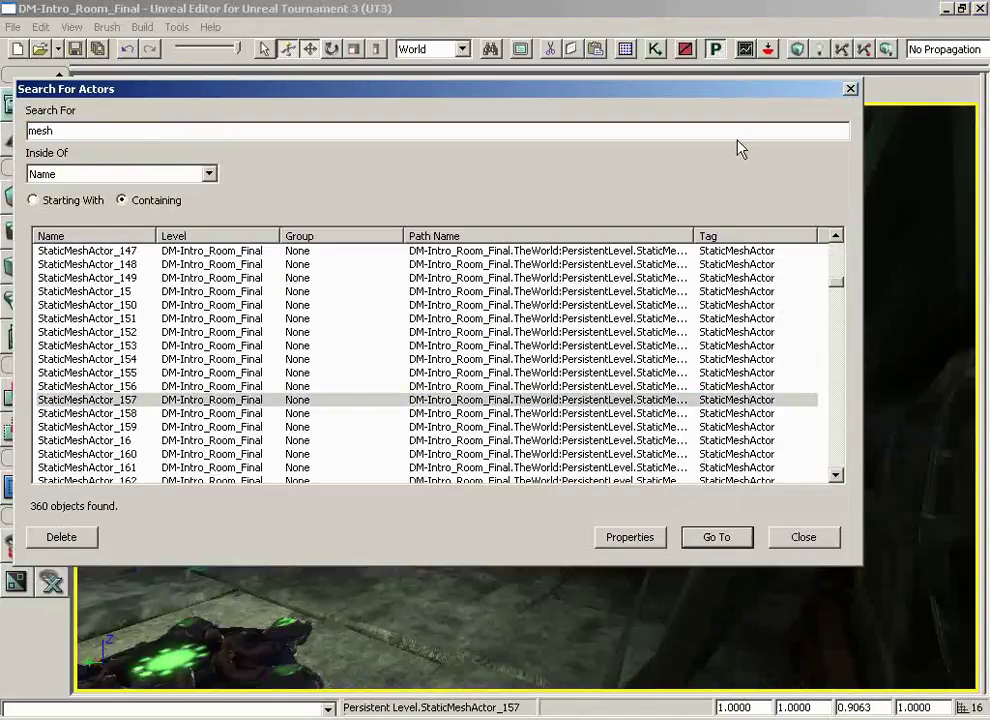
drag(694, 91, 812, 158)
Reselect StaticMeshActor_157, uncover its highlighted frame in the viewport, and delete the actor through the search window.
click(300, 463)
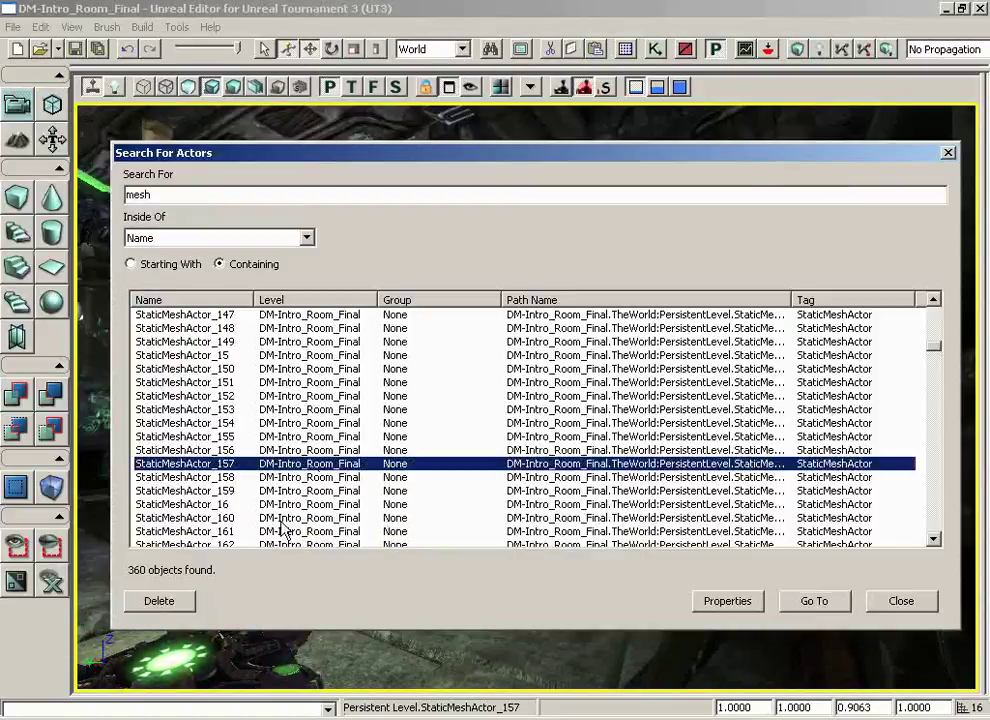
drag(612, 163, 988, 192)
drag(743, 183, 988, 169)
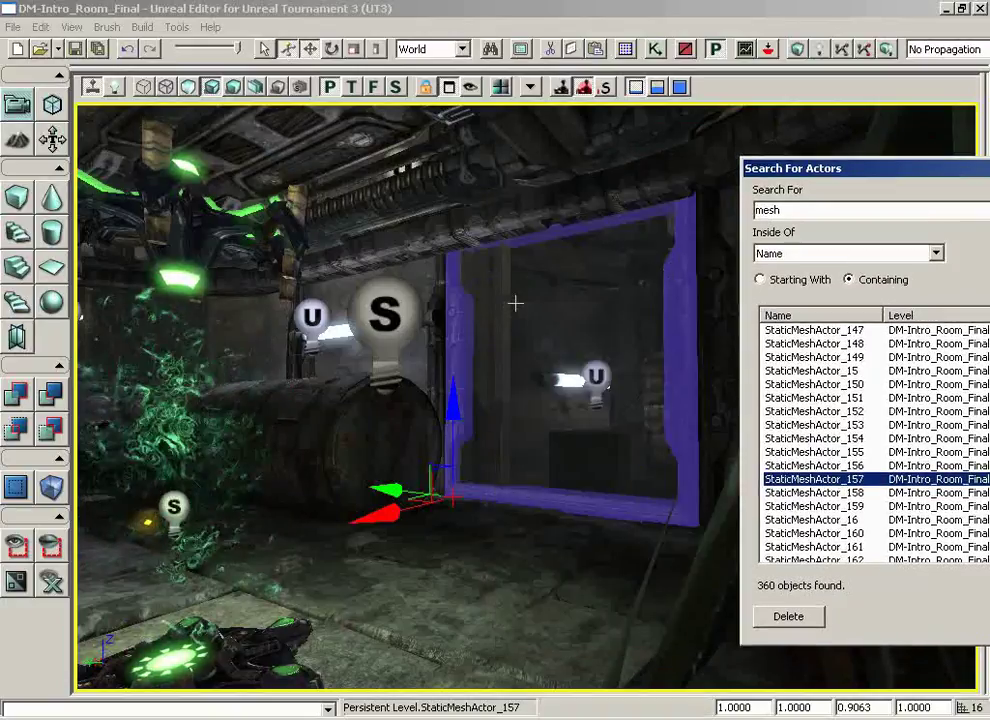
click(787, 617)
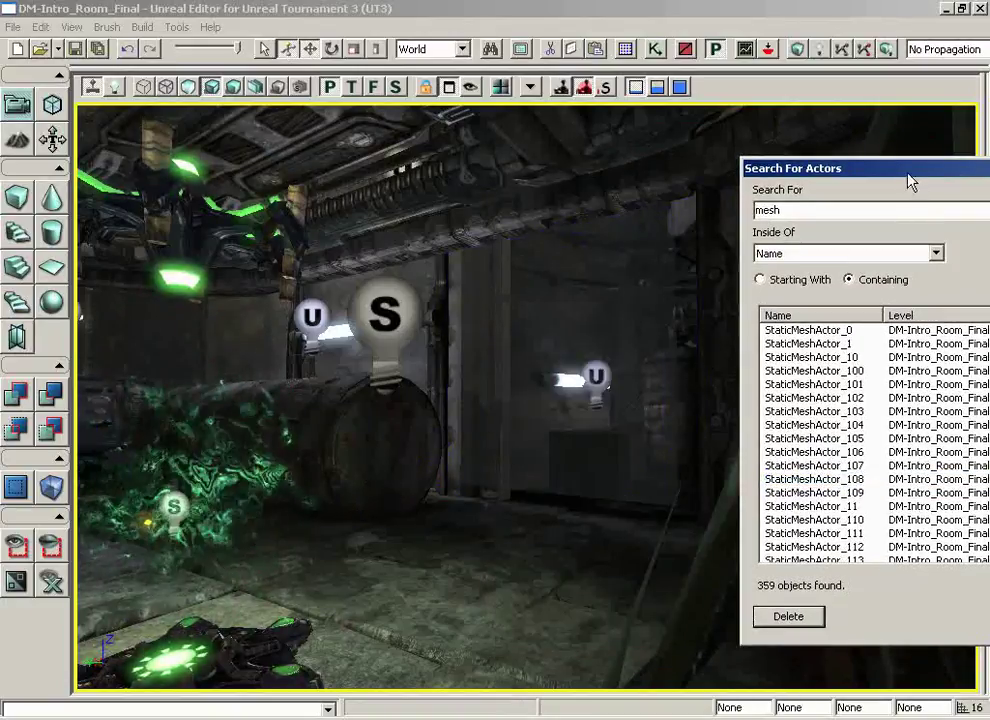
View the properties of StaticMeshActor_108 from the search results, and close both the properties and the actor search.
drag(902, 172, 142, 111)
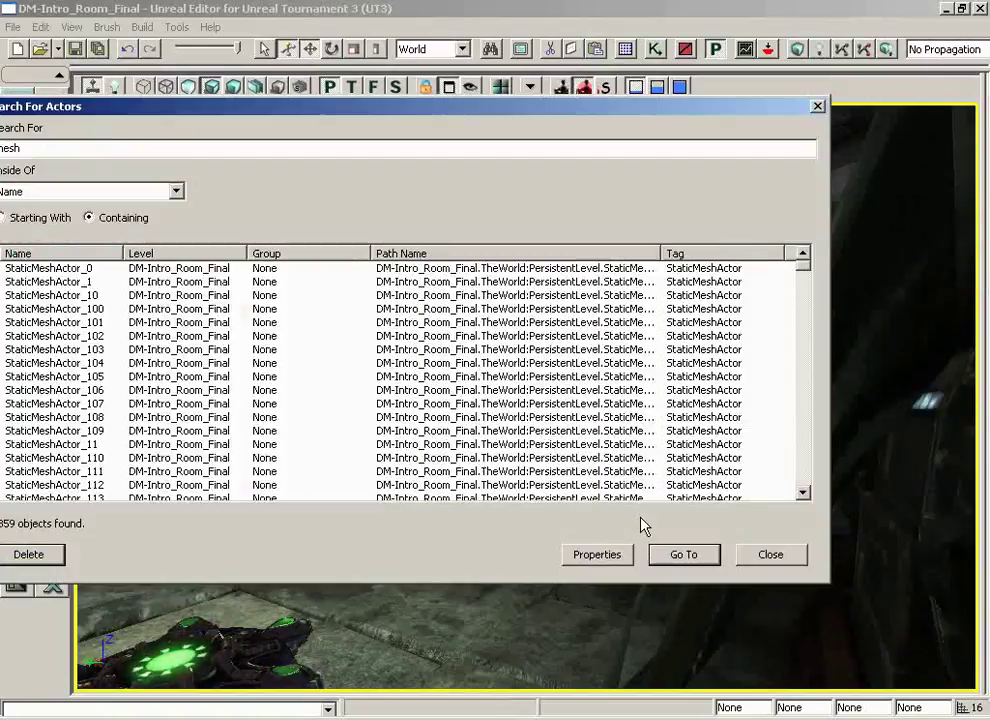
click(465, 418)
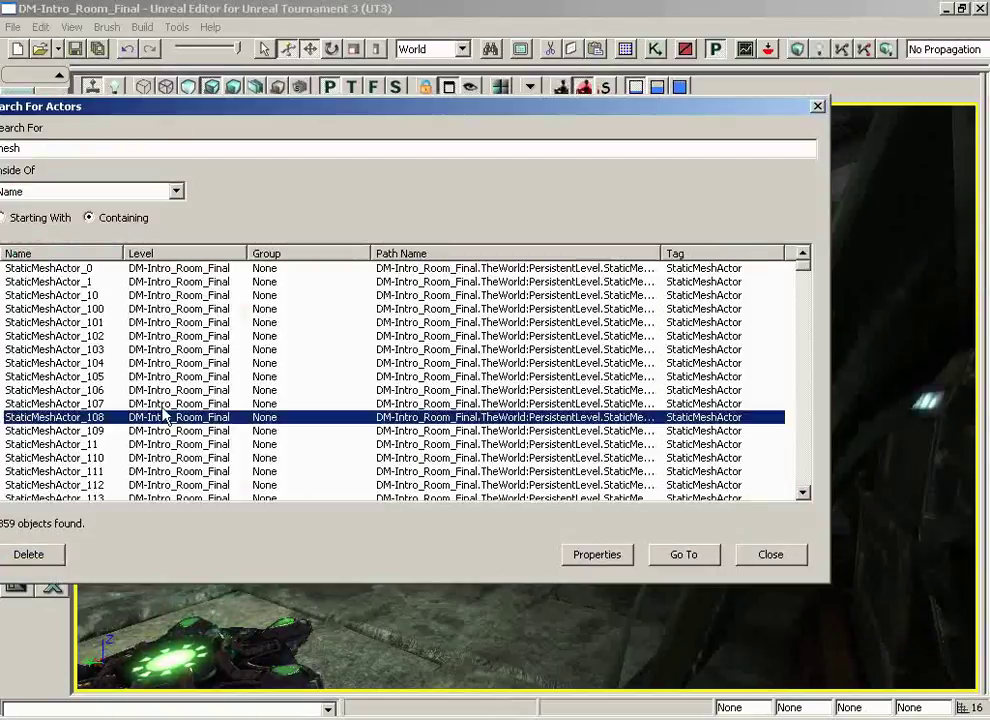
click(612, 556)
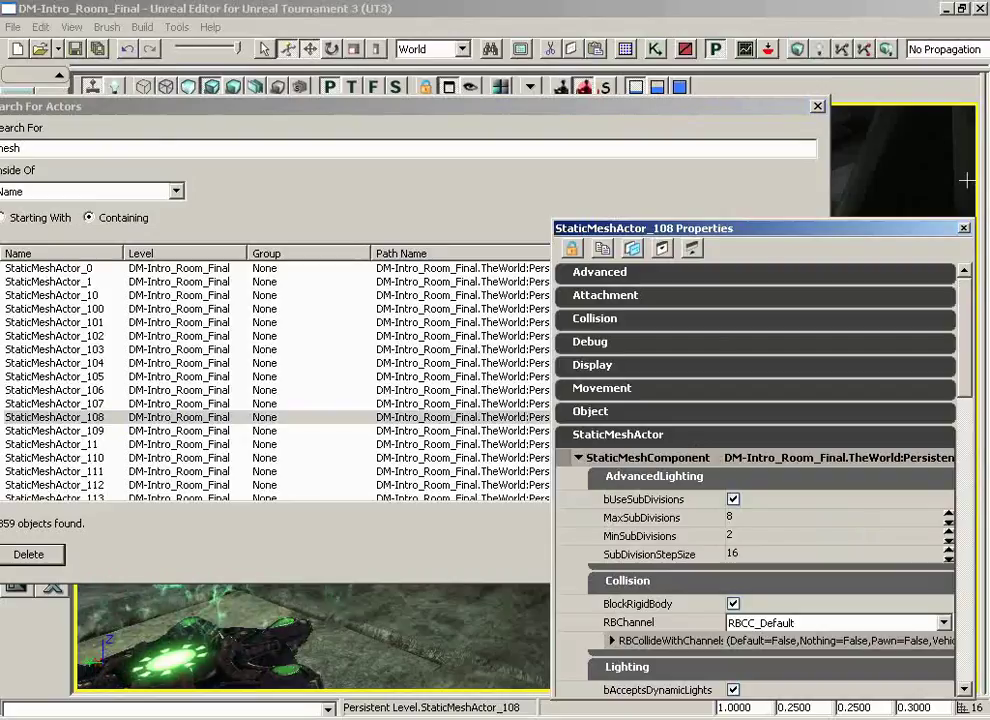
click(964, 228)
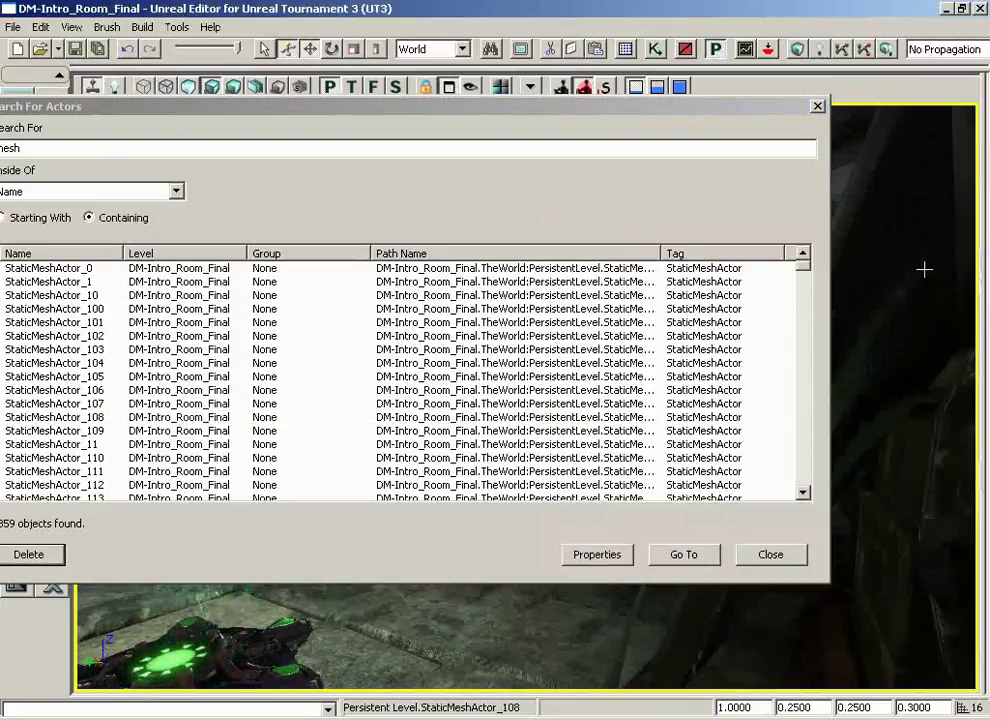
click(772, 555)
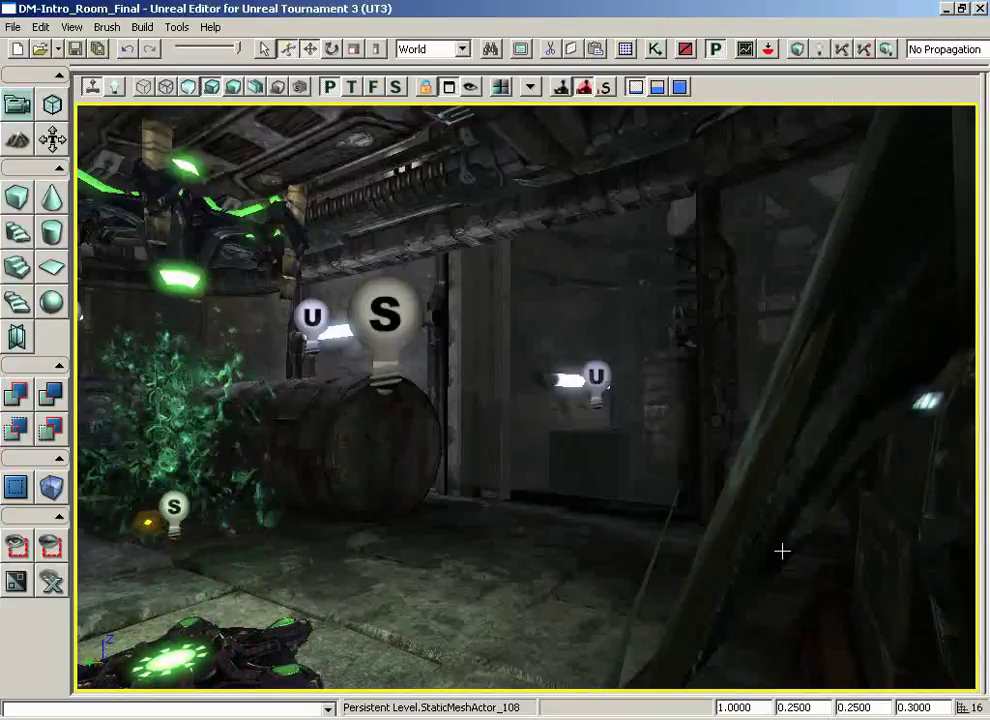